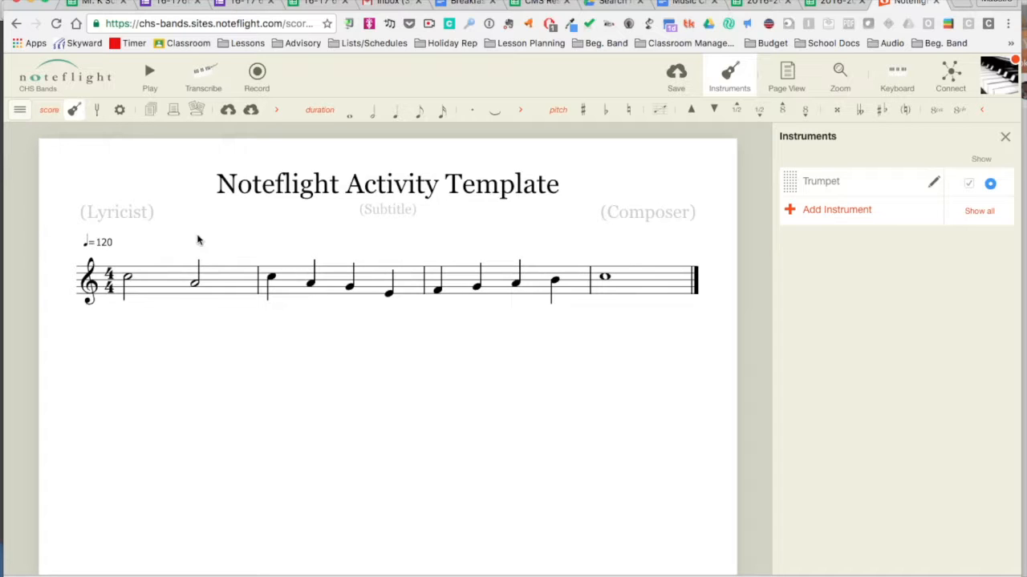
# Step: Hide the duration and pitch tool groups from the score's toolbar
pyautogui.click(20, 111)
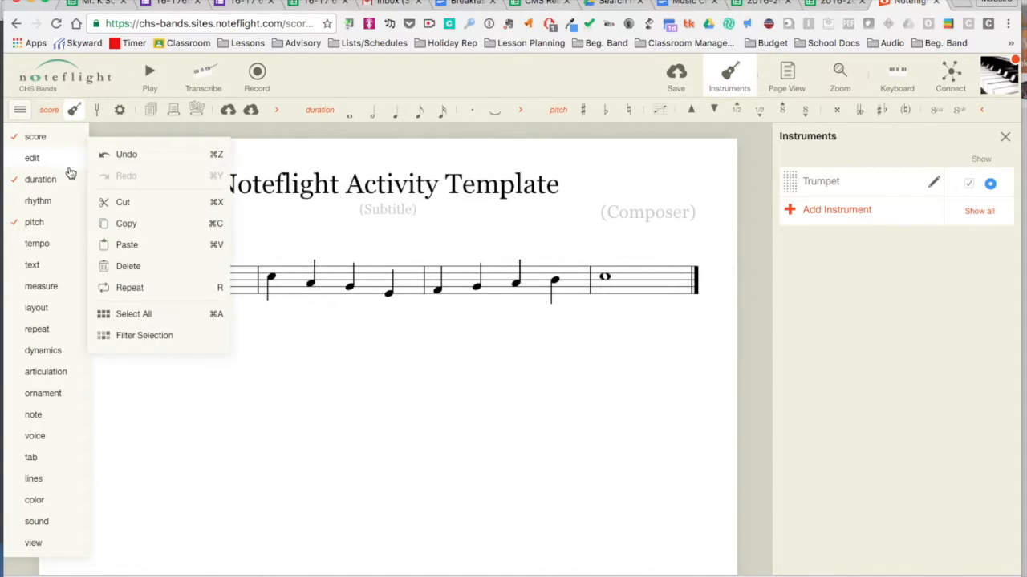
pyautogui.click(46, 179)
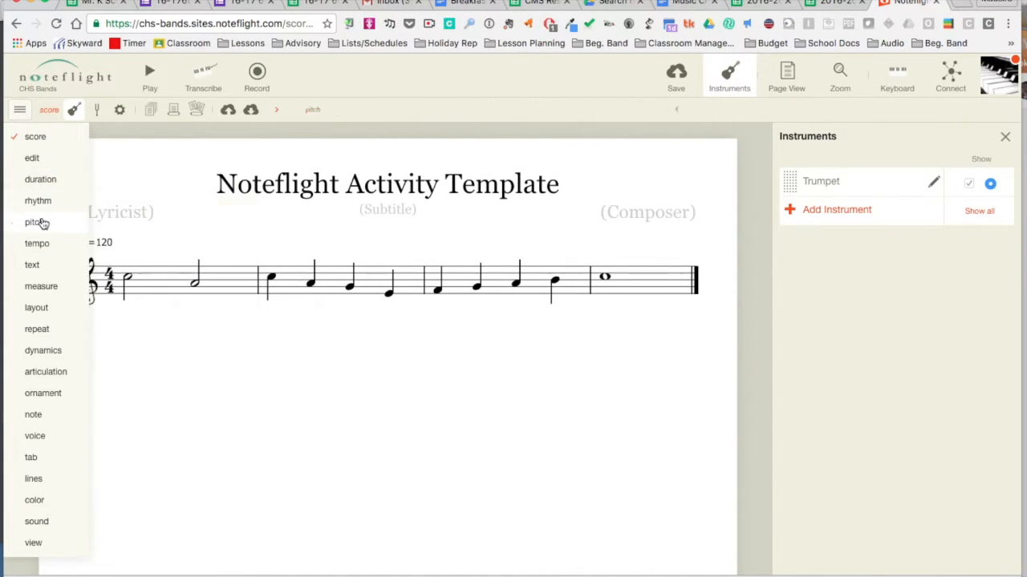
pyautogui.click(42, 221)
pyautogui.moveTo(46, 209)
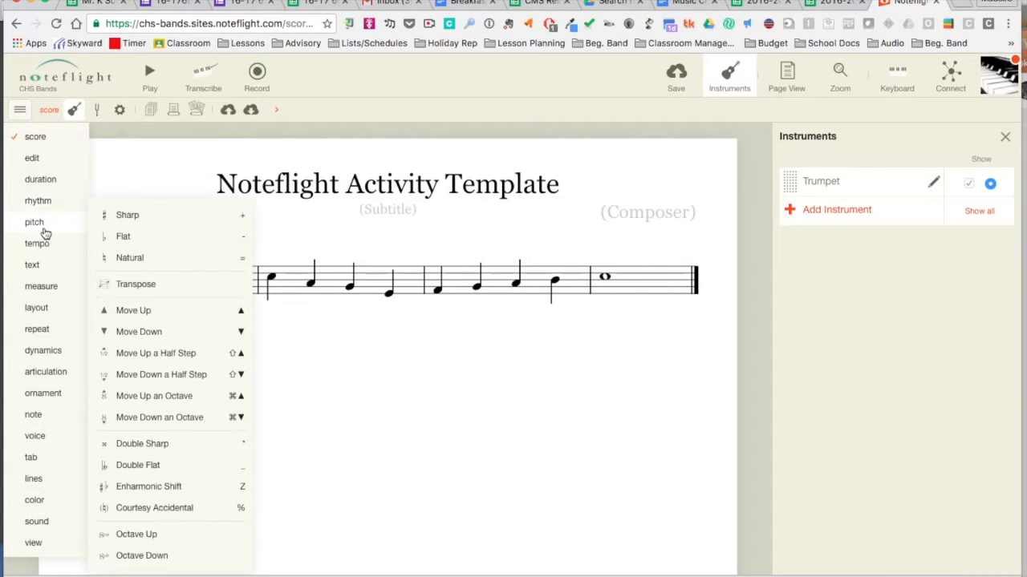
# Step: Show the text, dynamics, articulation and measure tool groups in the toolbar
pyautogui.click(36, 267)
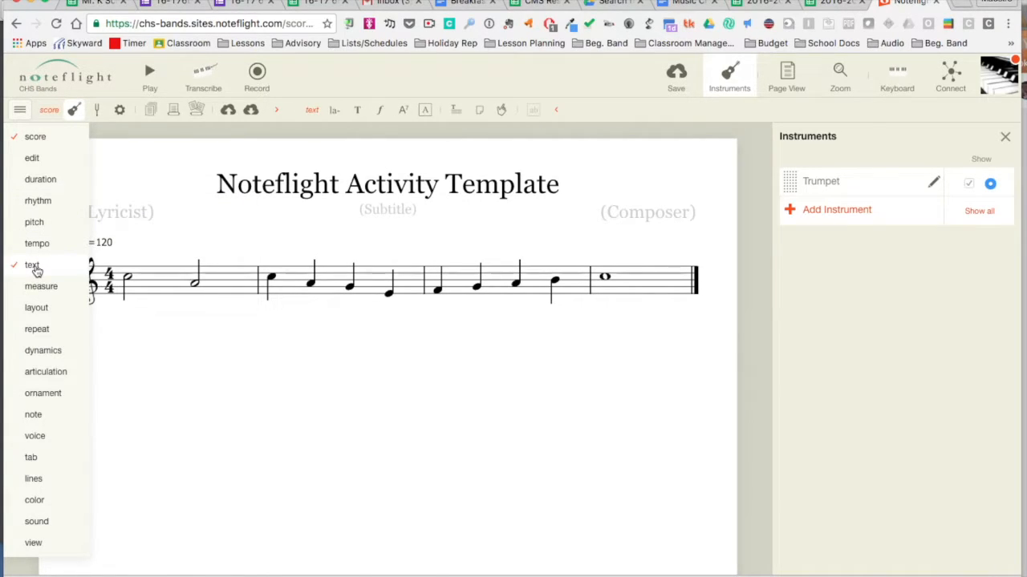
pyautogui.moveTo(38, 291)
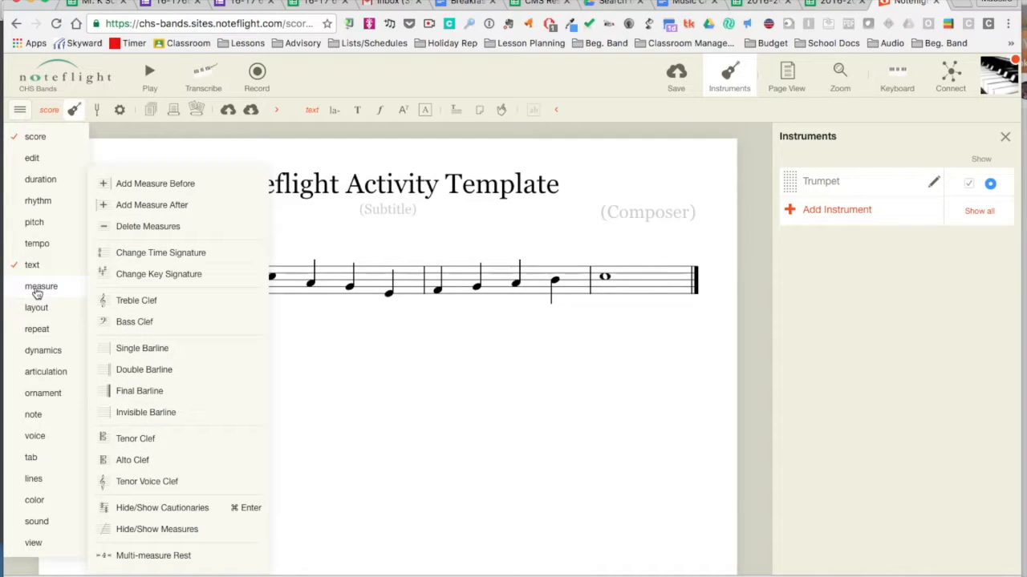
pyautogui.click(34, 353)
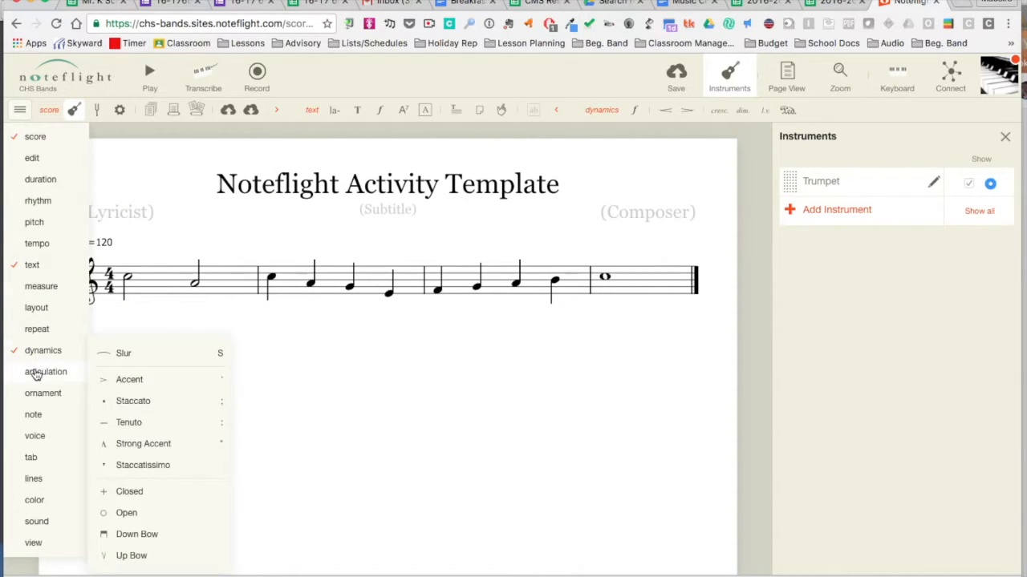
pyautogui.click(36, 373)
pyautogui.moveTo(44, 319)
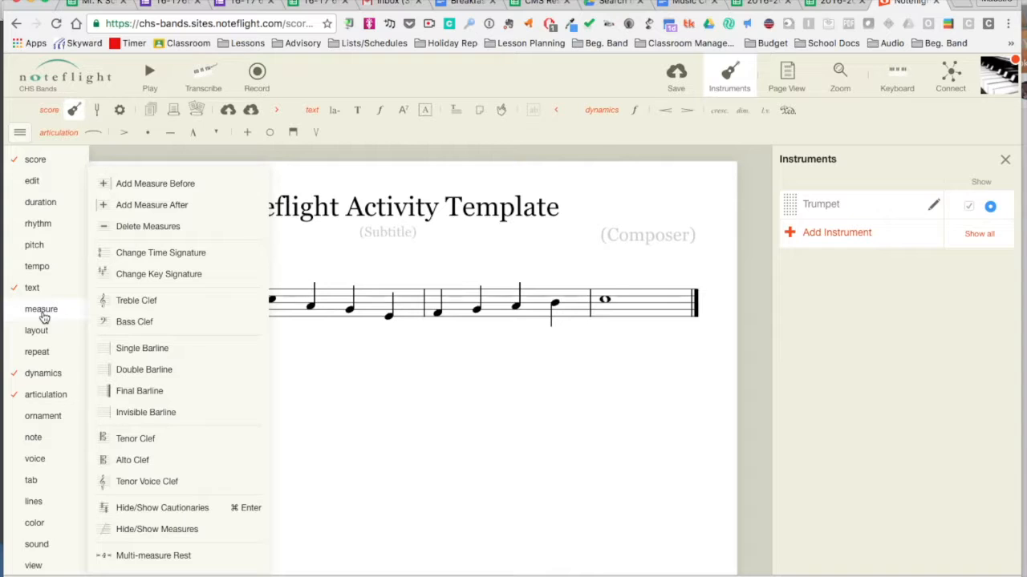
pyautogui.click(44, 317)
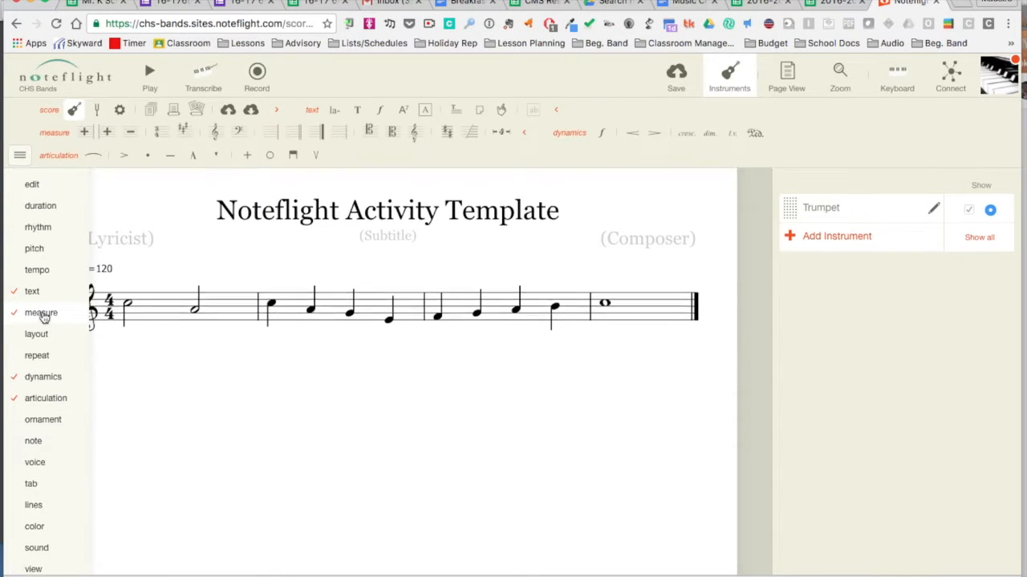
pyautogui.moveTo(36, 383)
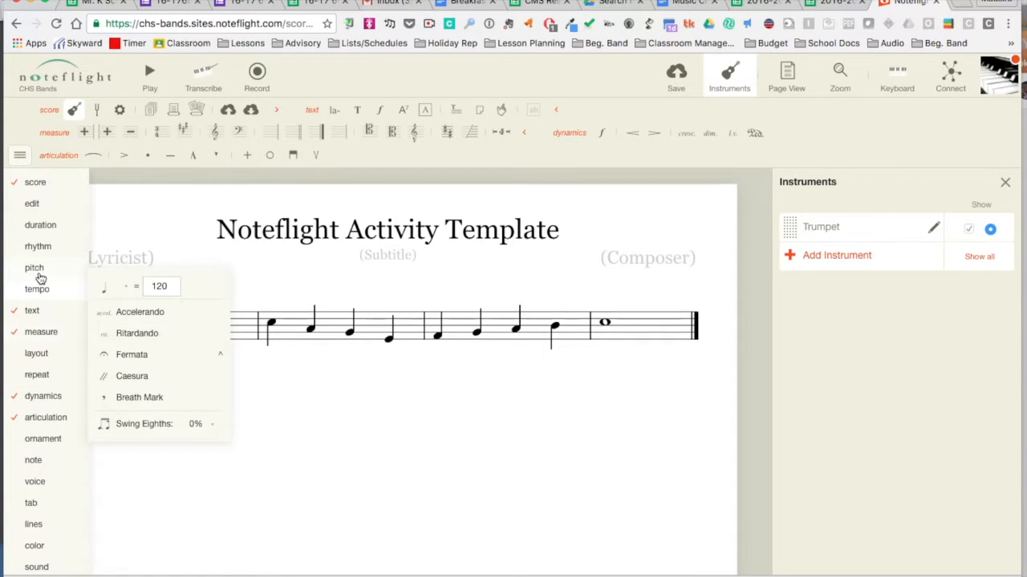
pyautogui.moveTo(40, 277)
pyautogui.moveTo(45, 231)
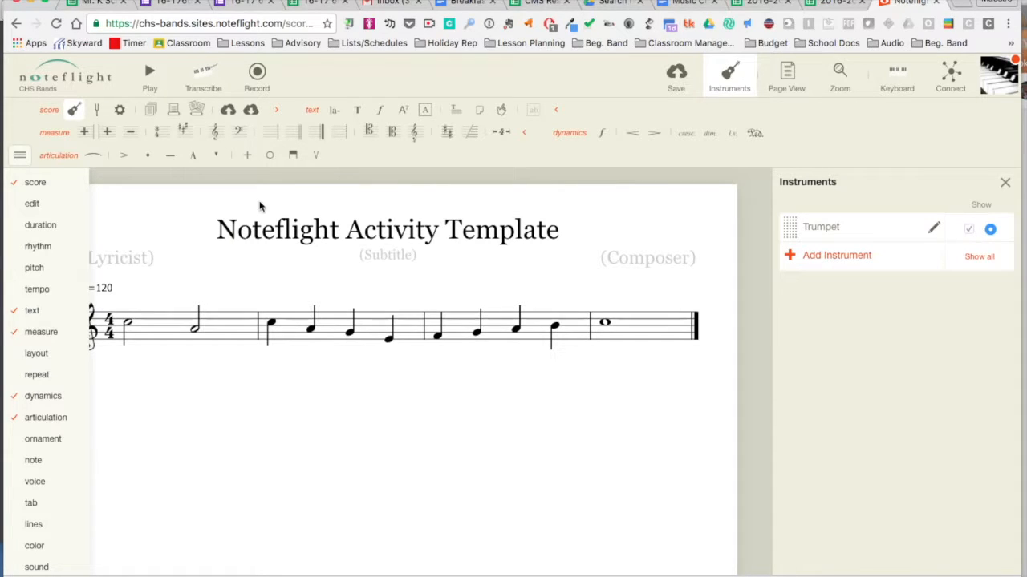
pyautogui.click(21, 157)
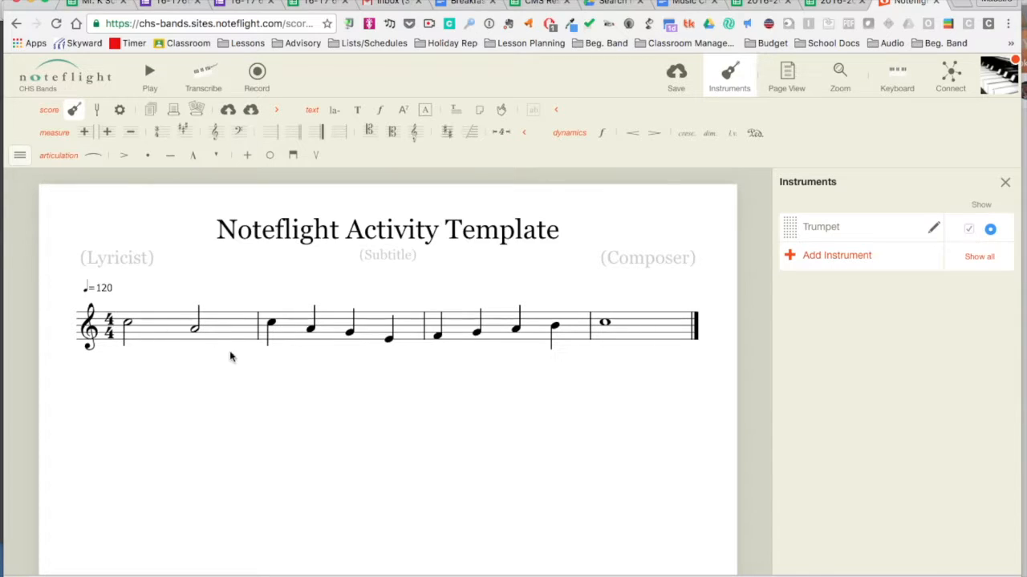
# Step: Add an accent to both half notes in measure 1, trying out staccato and tenuto on the first one
pyautogui.click(128, 324)
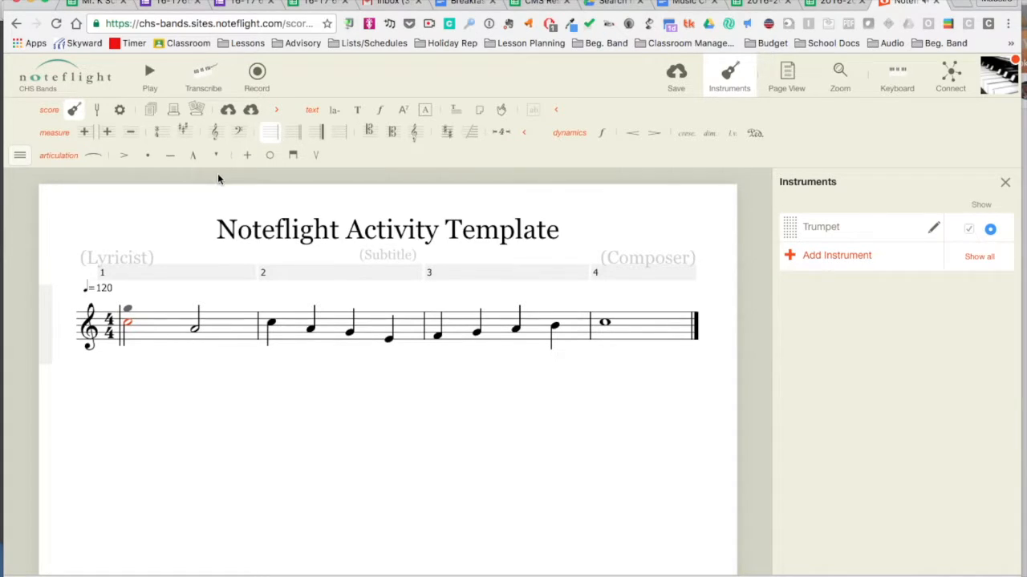
pyautogui.click(127, 158)
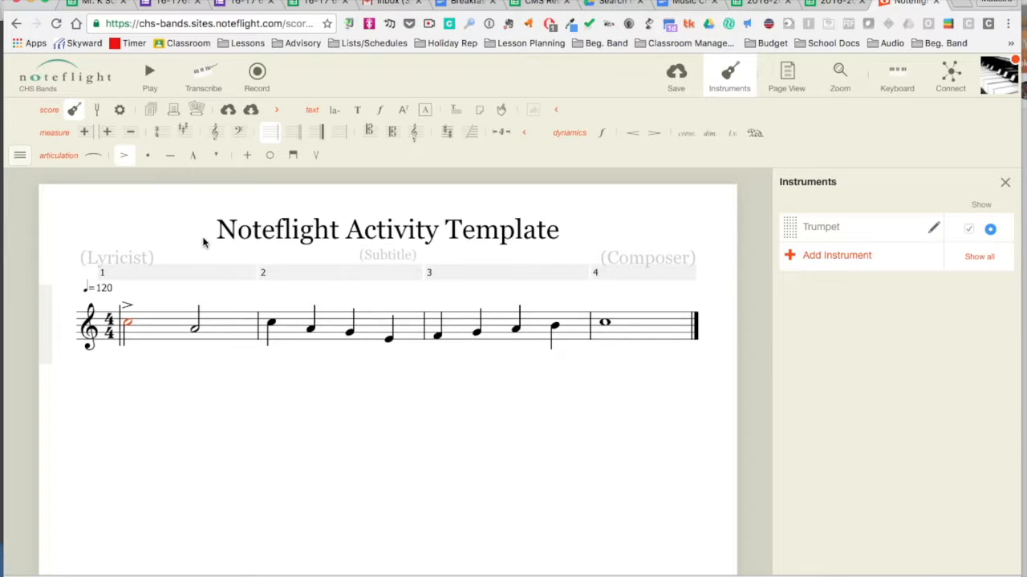
pyautogui.click(147, 157)
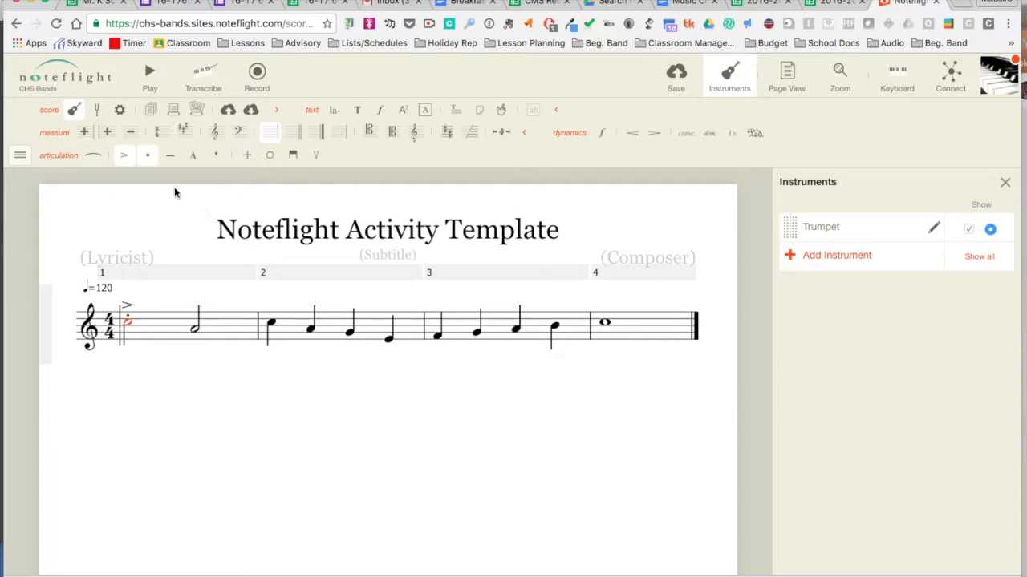
pyautogui.click(123, 157)
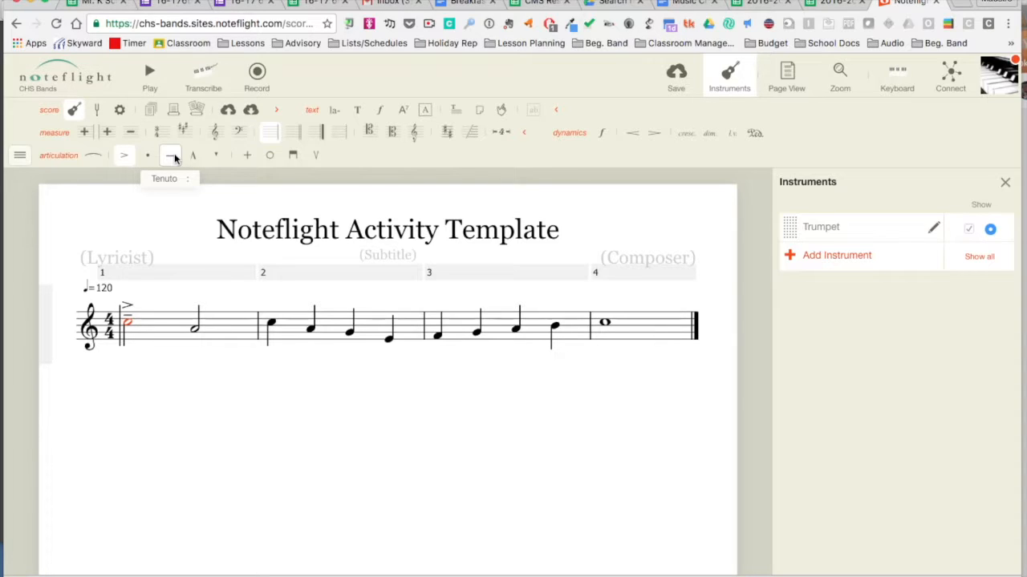
pyautogui.press('Right')
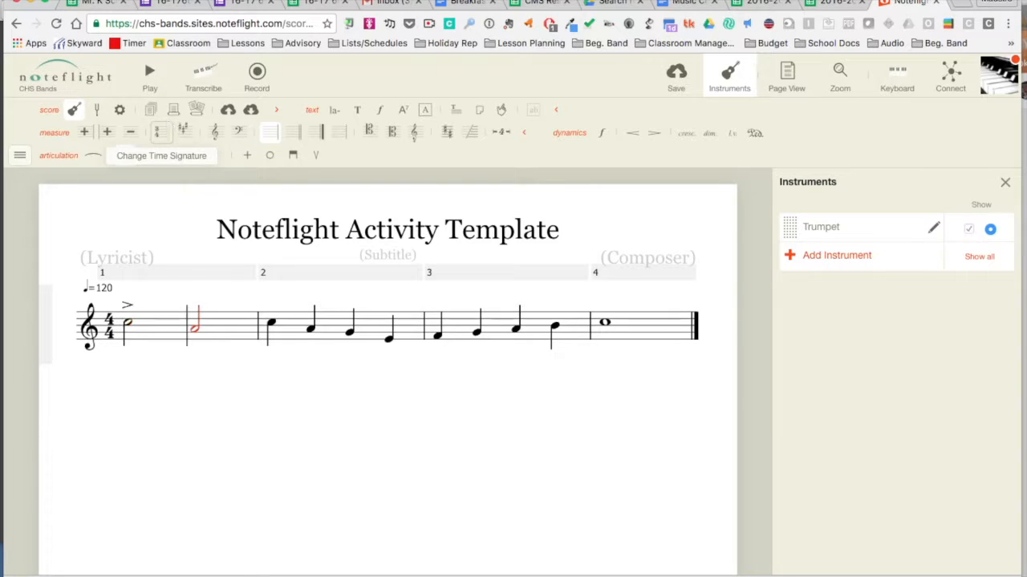
pyautogui.click(124, 160)
pyautogui.press('Right')
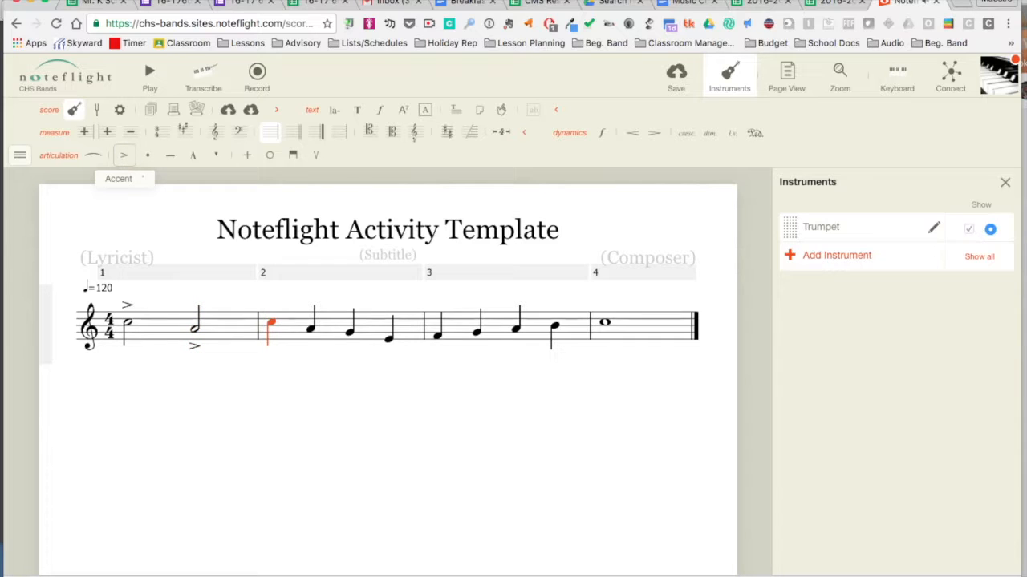
# Step: Try a slur from the first to the fourth note of measure 2 and reshape its arc
pyautogui.click(92, 156)
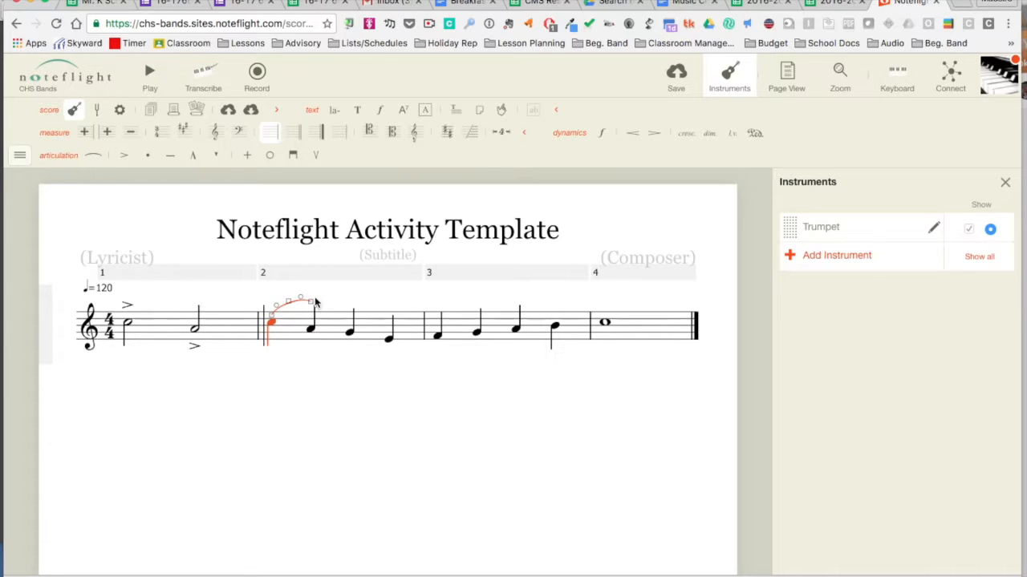
pyautogui.moveTo(312, 305); pyautogui.dragTo(386, 326)
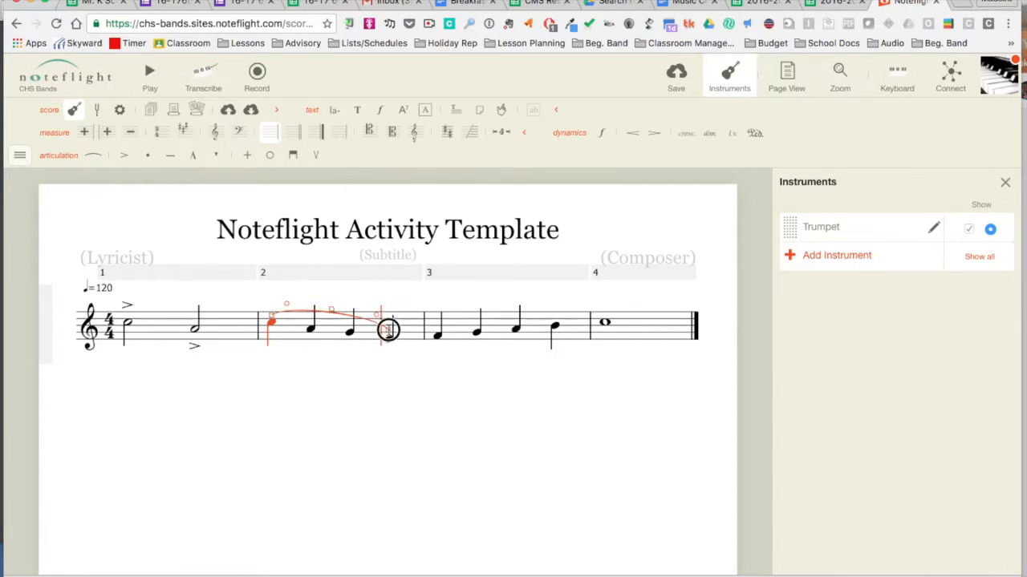
pyautogui.moveTo(331, 310); pyautogui.dragTo(332, 291)
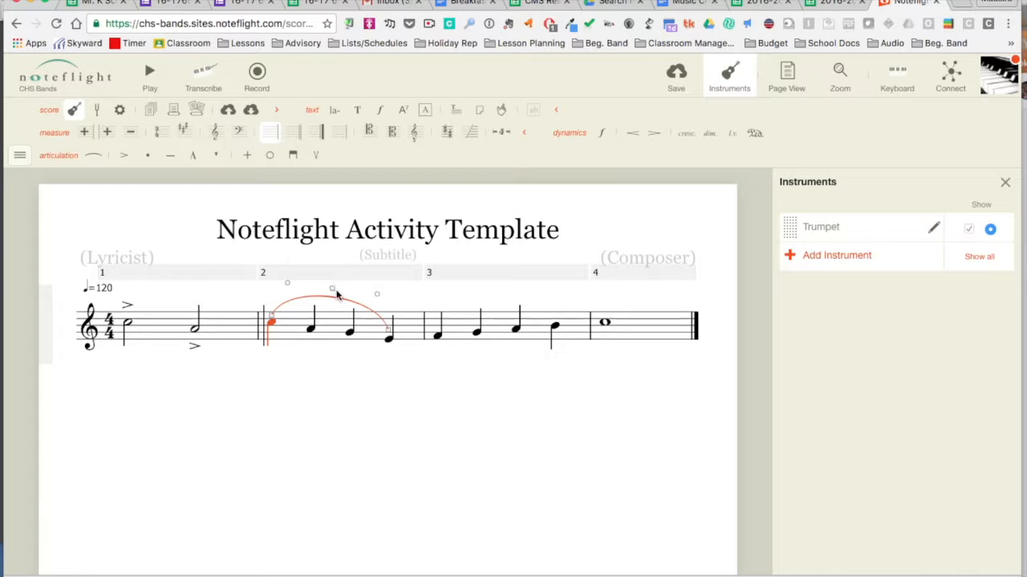
pyautogui.click(336, 294)
pyautogui.moveTo(335, 289); pyautogui.dragTo(242, 290)
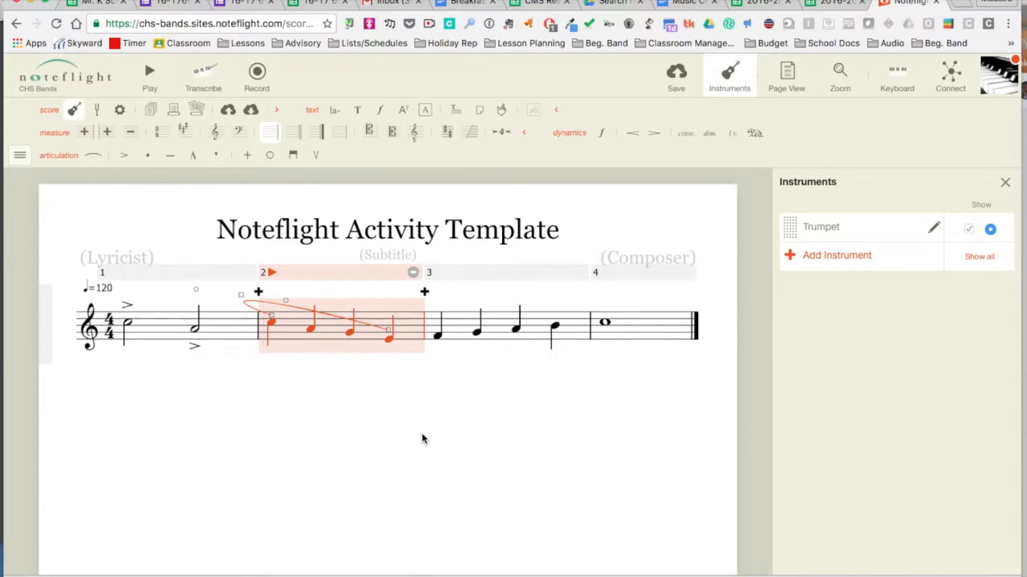
# Step: Undo the arc reshaping, the extension and the slur itself in measure 2
pyautogui.press('super+z')
pyautogui.press('Left')
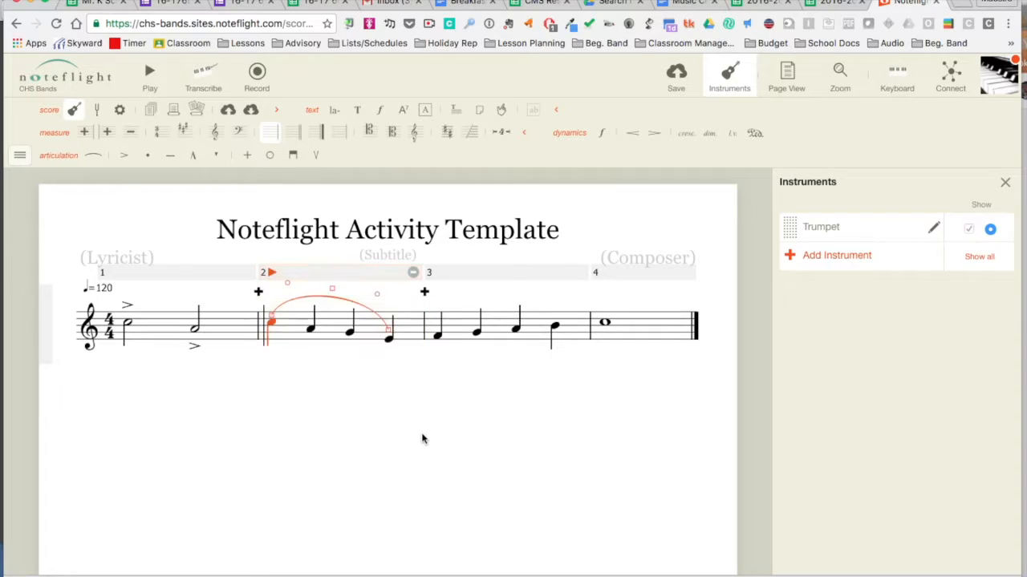
pyautogui.press('super+z')
pyautogui.press('super+z')
pyautogui.press('super+z')
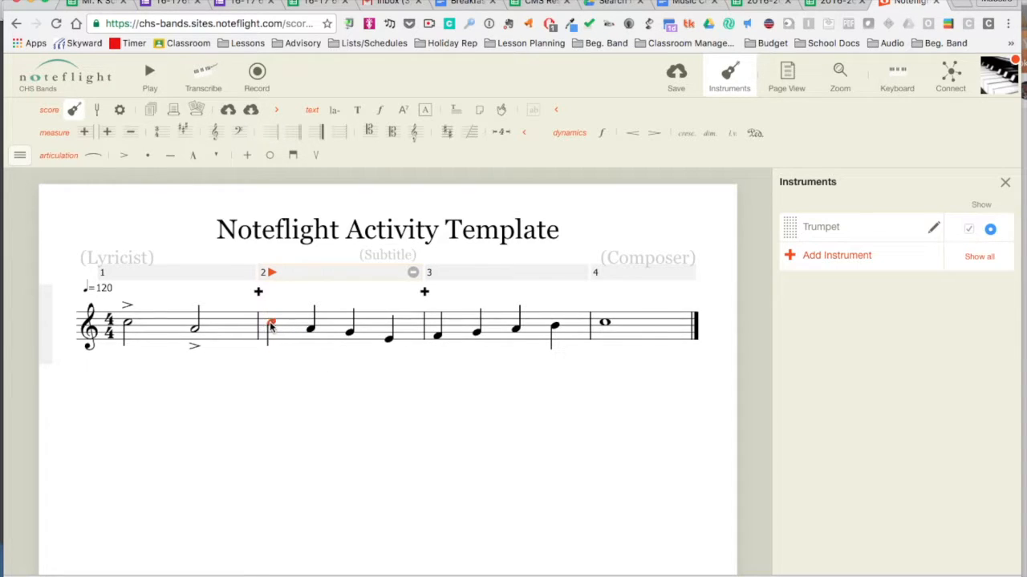
# Step: Try a slur over the first three notes of measure 2, and remove it
pyautogui.keyDown('shift'); pyautogui.click(311, 329); pyautogui.keyUp('shift')
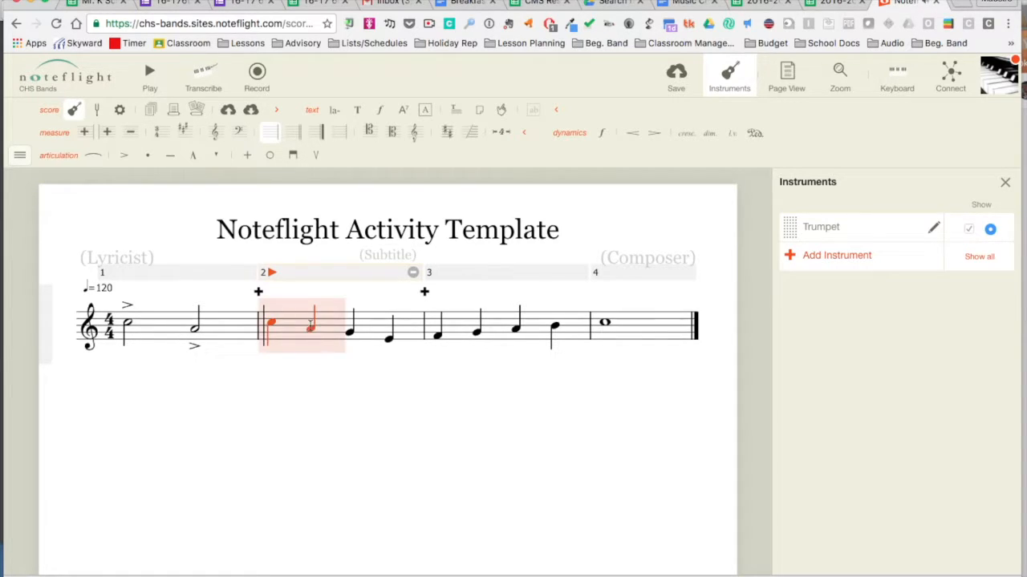
pyautogui.keyDown('shift'); pyautogui.click(350, 332); pyautogui.keyUp('shift')
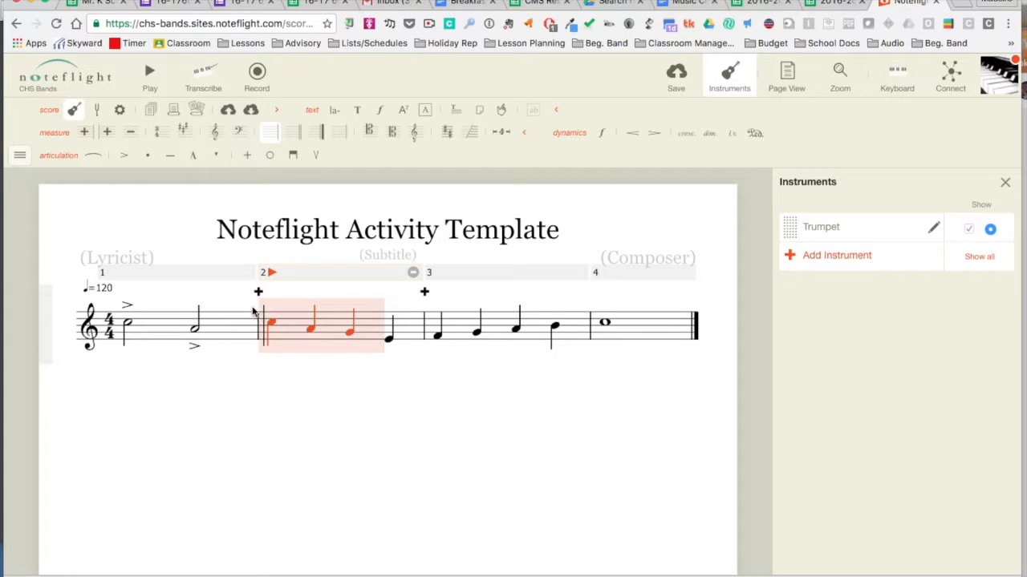
pyautogui.click(94, 157)
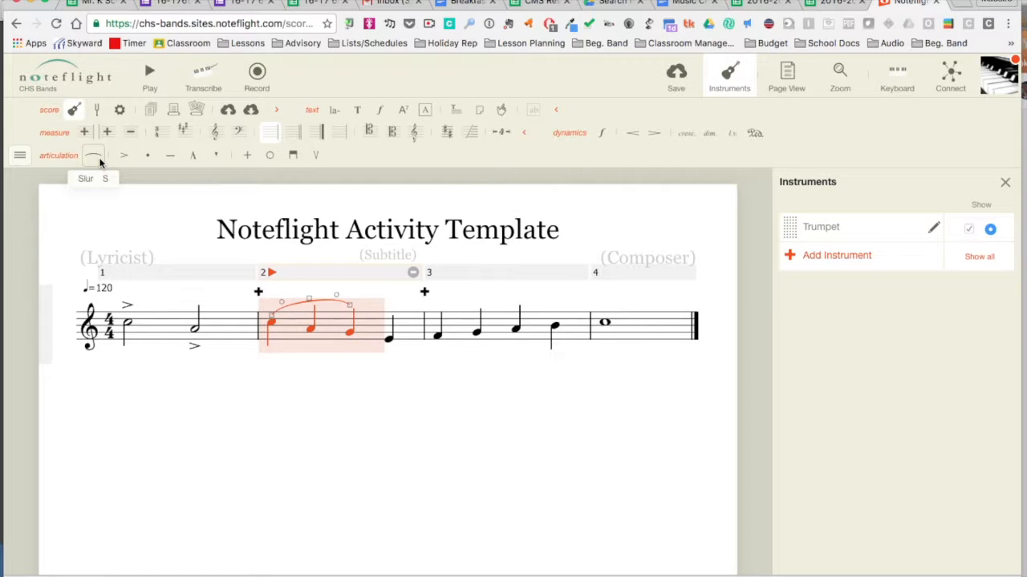
pyautogui.click(97, 159)
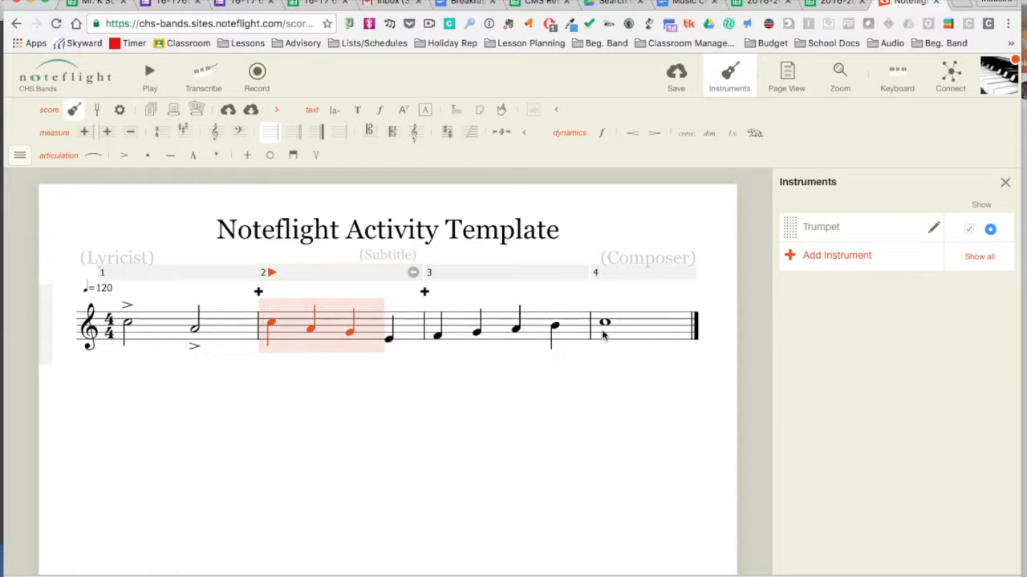
# Step: Try one long slur from the first note of measure 2 to the whole note in measure 4, and remove it
pyautogui.keyDown('shift'); pyautogui.click(603, 332); pyautogui.keyUp('shift')
pyautogui.click(97, 158)
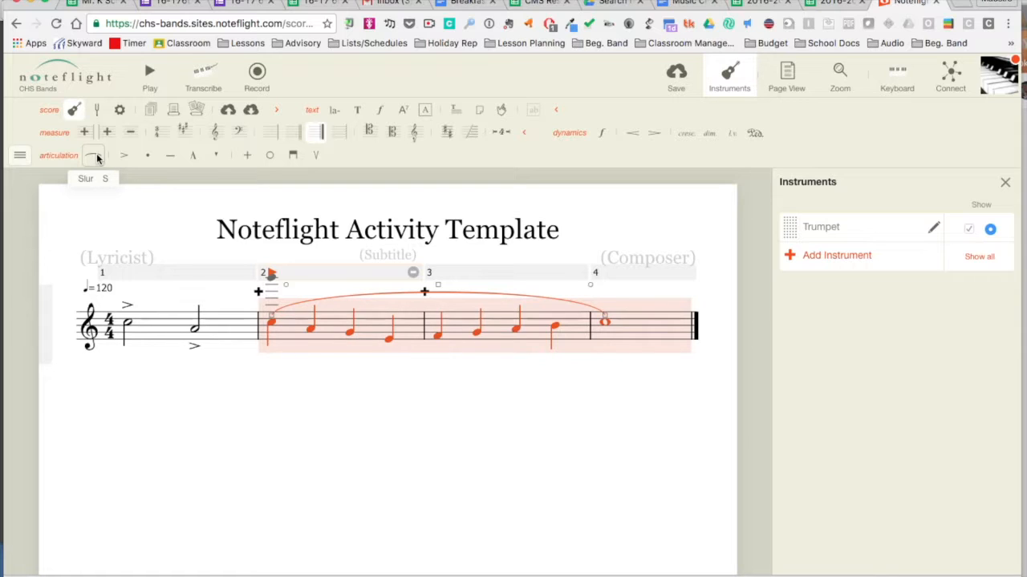
pyautogui.click(97, 157)
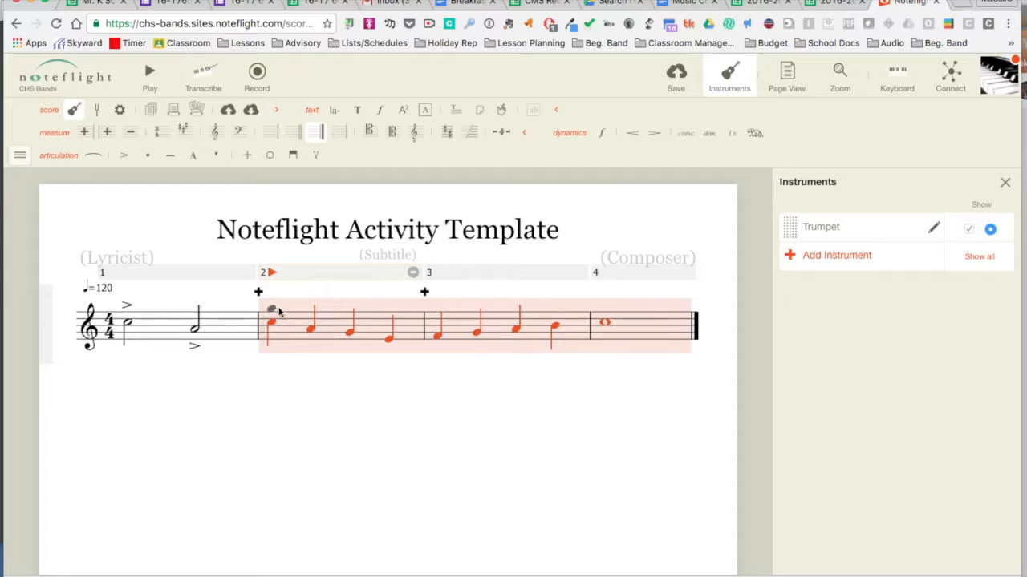
pyautogui.press('Escape')
# Step: Slur the last two notes of measure 2, the first two of measure 3 and the last two of measure 3 in pairs
pyautogui.click(351, 337)
pyautogui.press('s')
pyautogui.click(439, 337)
pyautogui.press('s')
pyautogui.click(517, 335)
pyautogui.press('s')
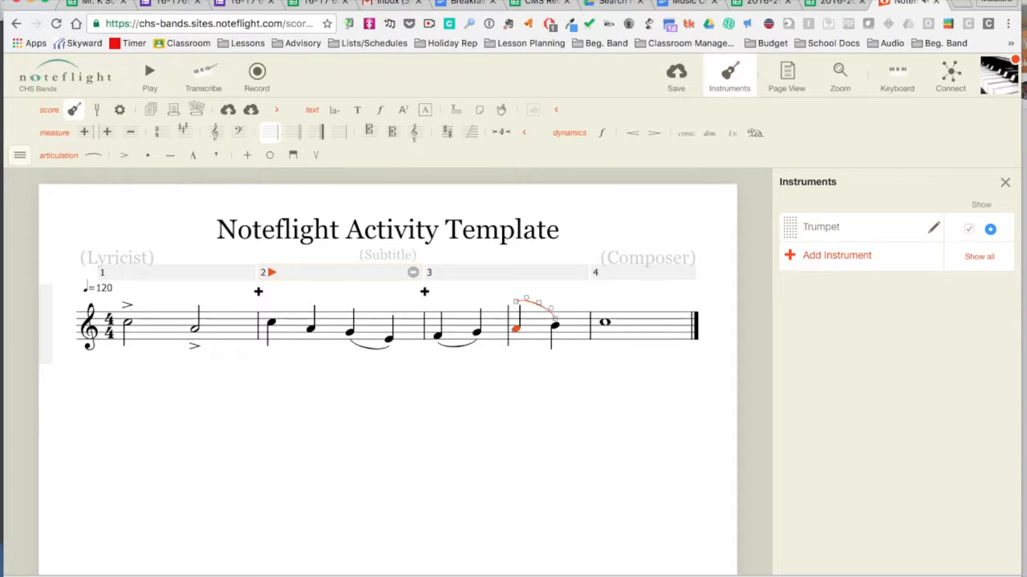
pyautogui.click(519, 384)
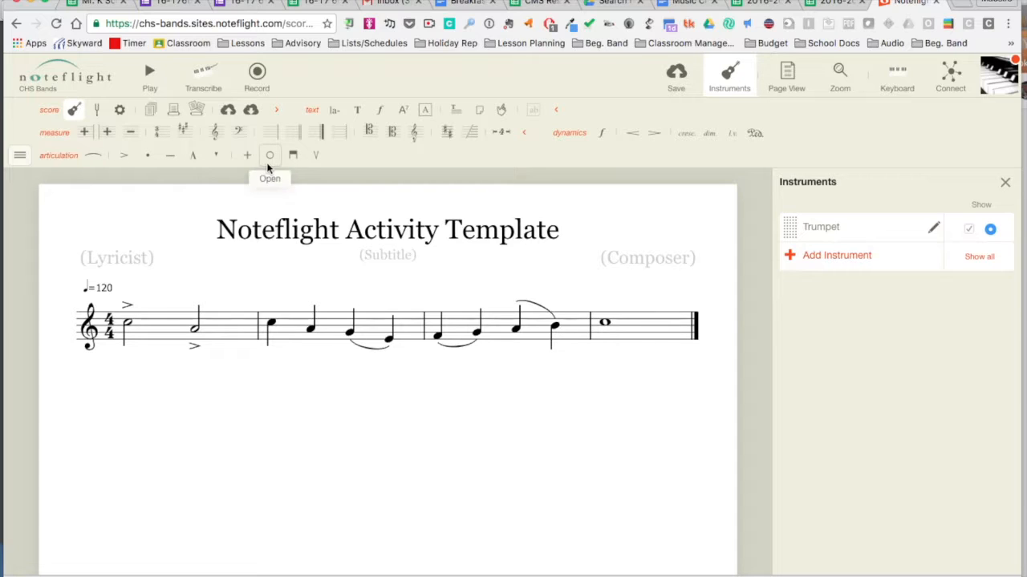
# Step: Add a forte (f) dynamic marking under the first note of measure 1
pyautogui.click(128, 324)
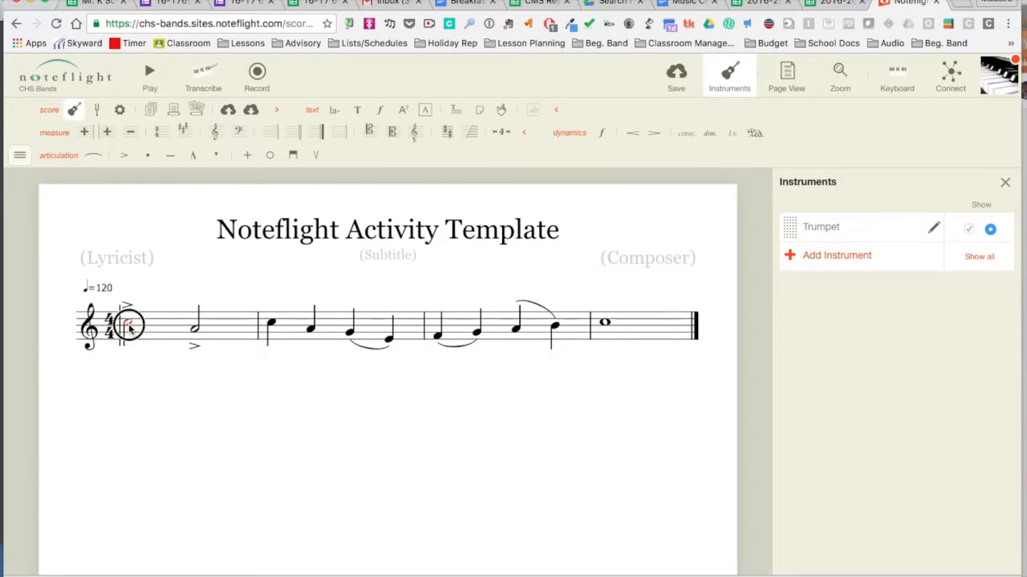
pyautogui.click(604, 136)
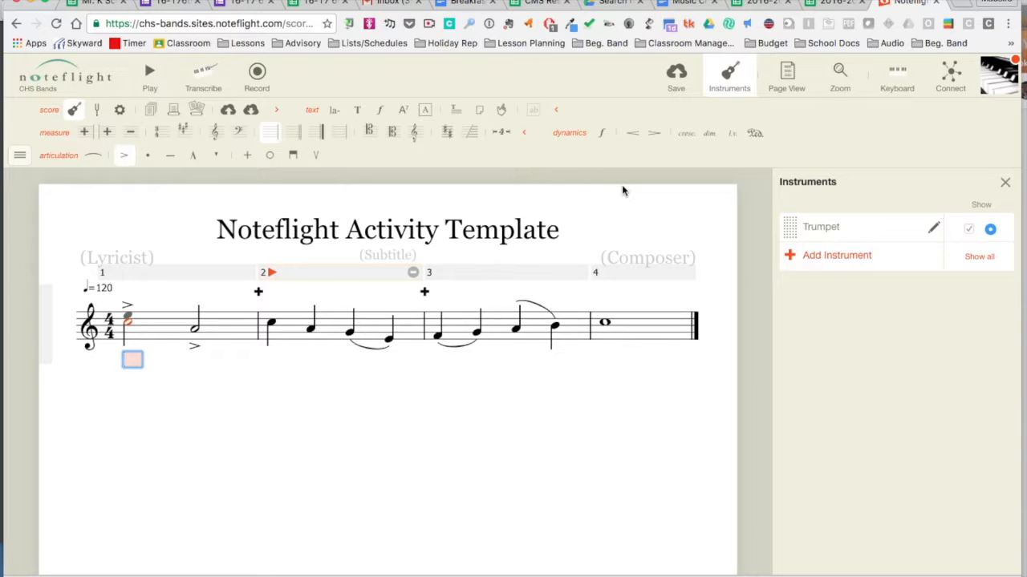
pyautogui.write('f')
pyautogui.click(287, 403)
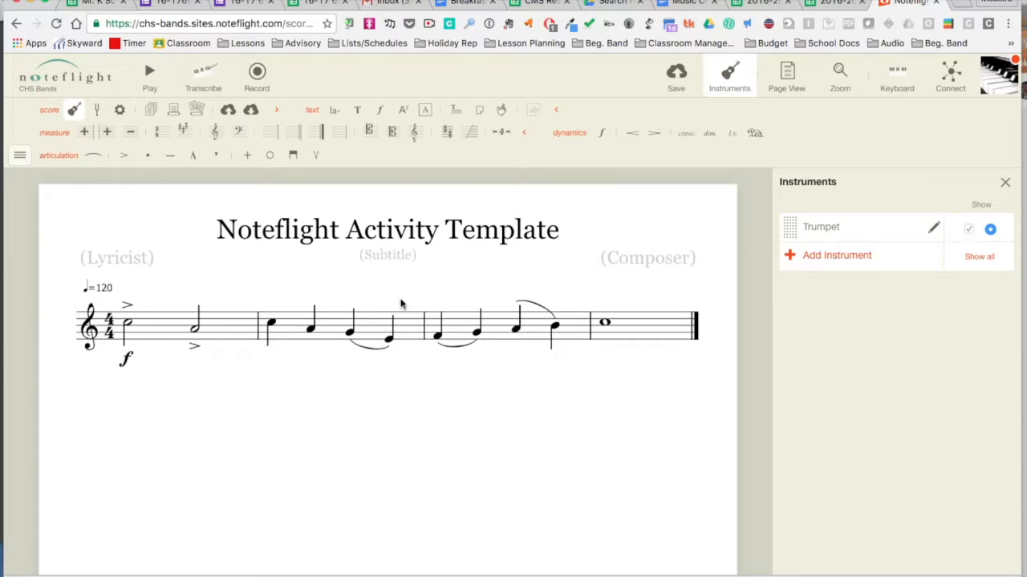
# Step: Add a diminuendo hairpin under all of measure 2 and a crescendo hairpin under all of measure 3
pyautogui.click(336, 329)
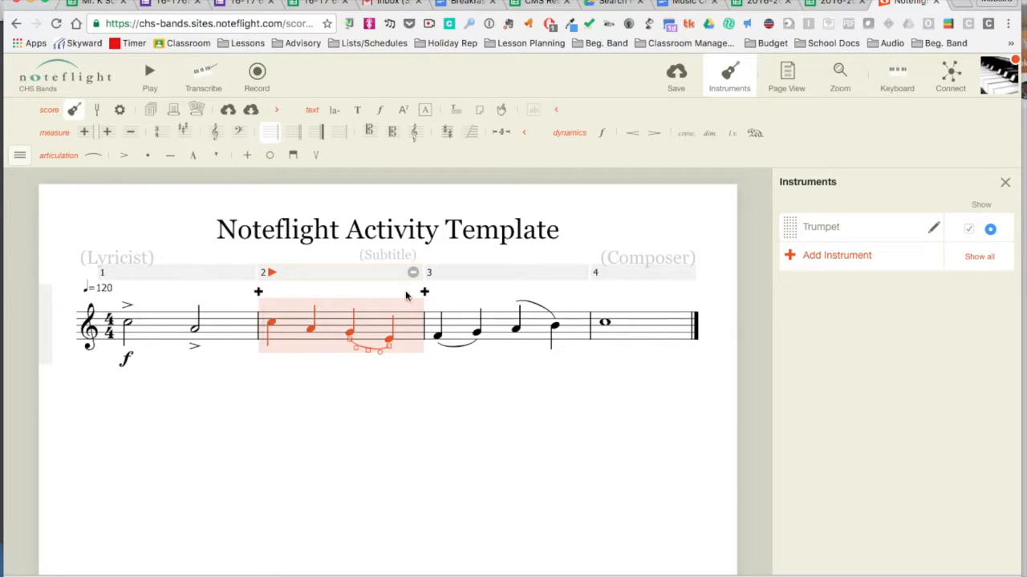
pyautogui.click(655, 135)
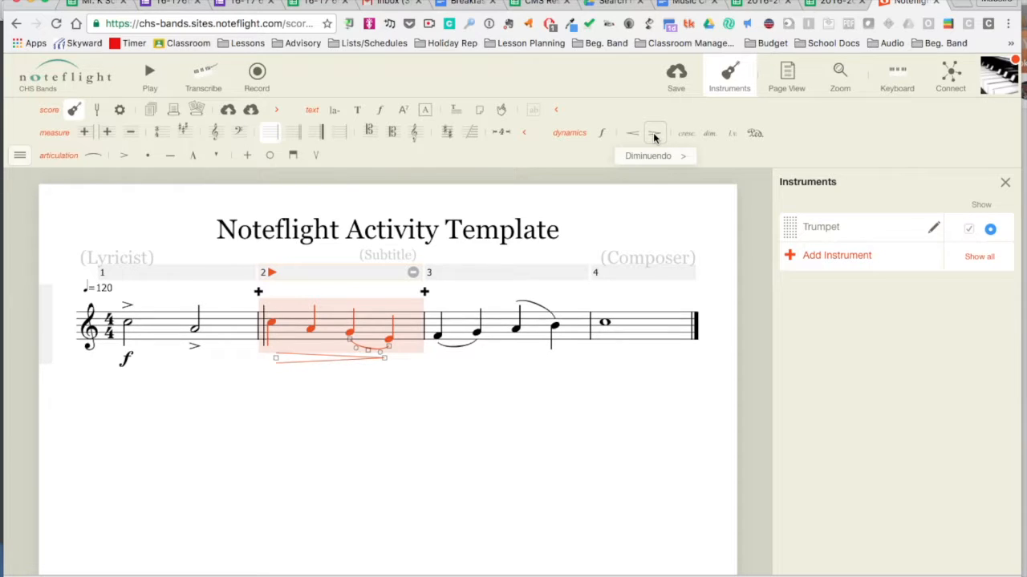
pyautogui.click(502, 326)
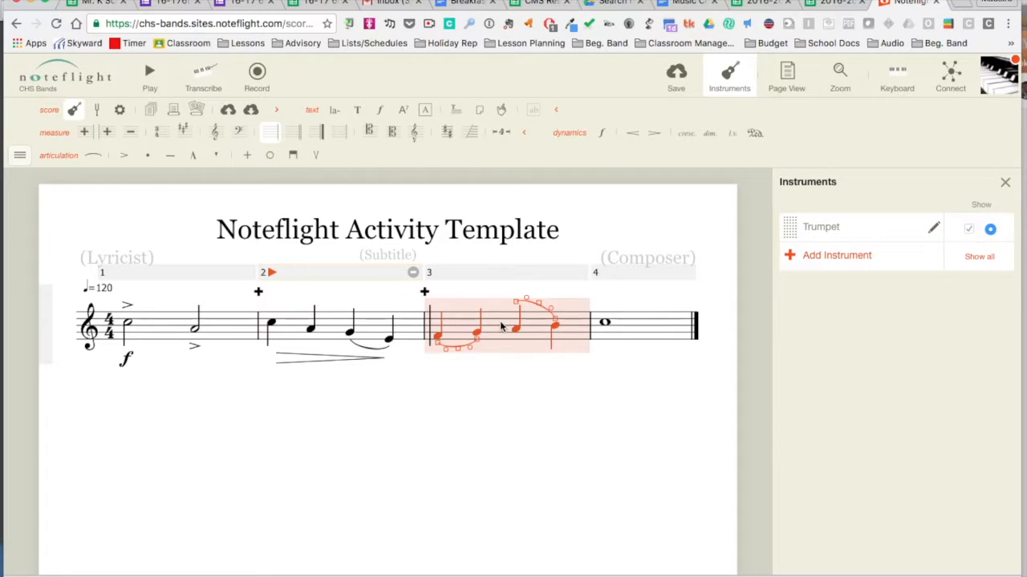
pyautogui.click(632, 135)
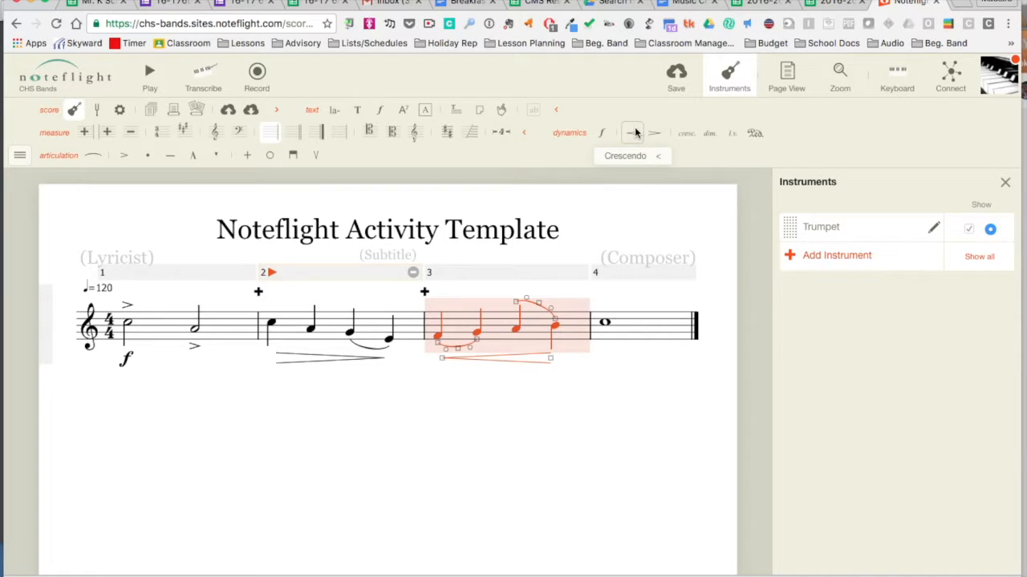
pyautogui.click(576, 416)
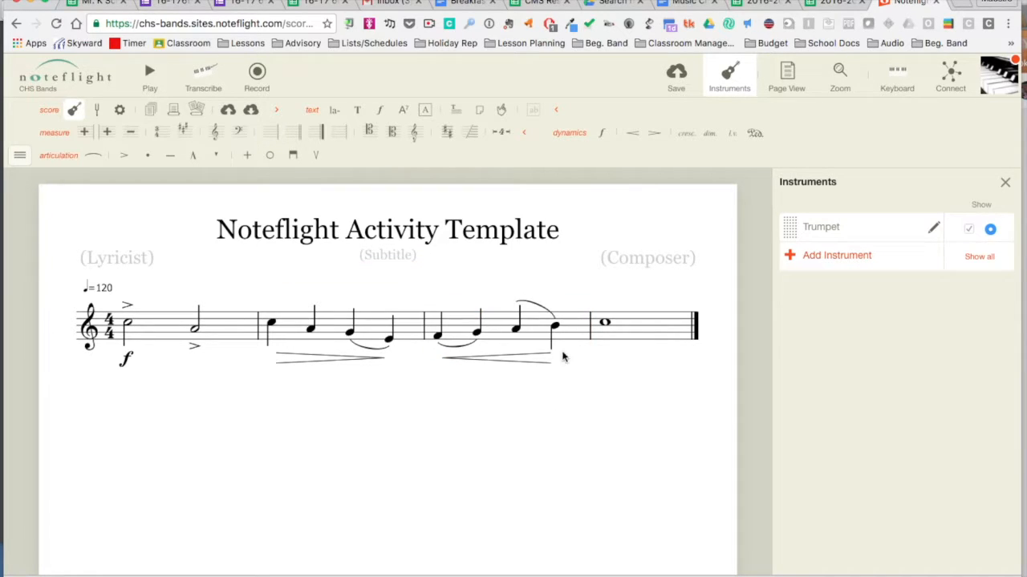
# Step: Add an mf dynamic marking under the first note of measure 3 and shift it left, clear of the crescendo hairpin
pyautogui.click(438, 337)
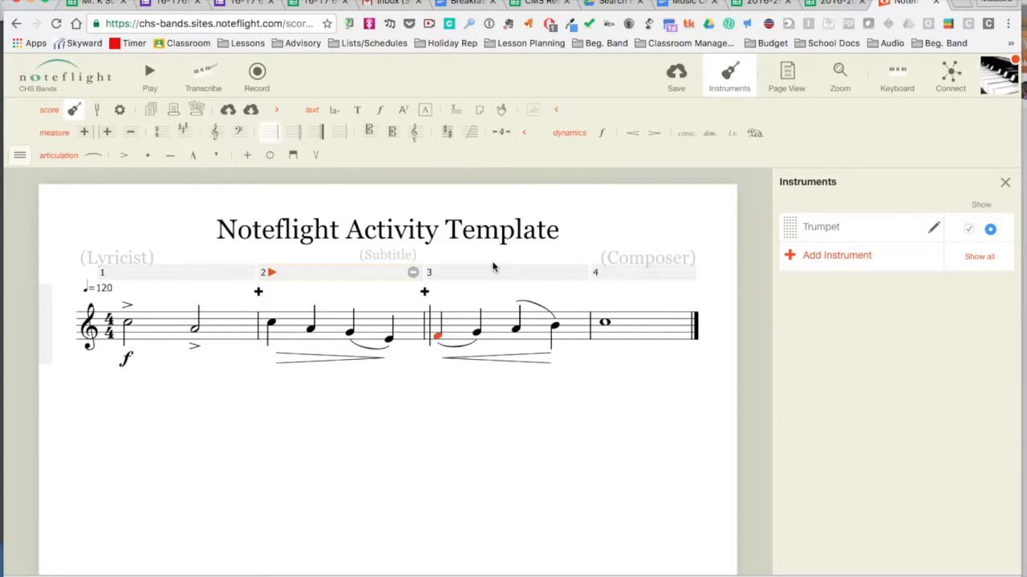
pyautogui.click(601, 135)
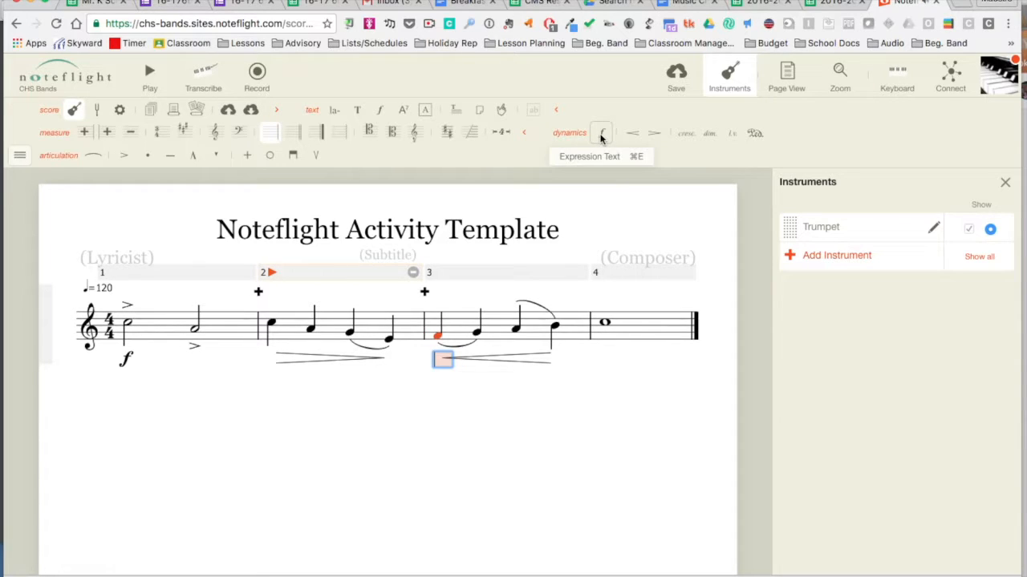
pyautogui.write('mf')
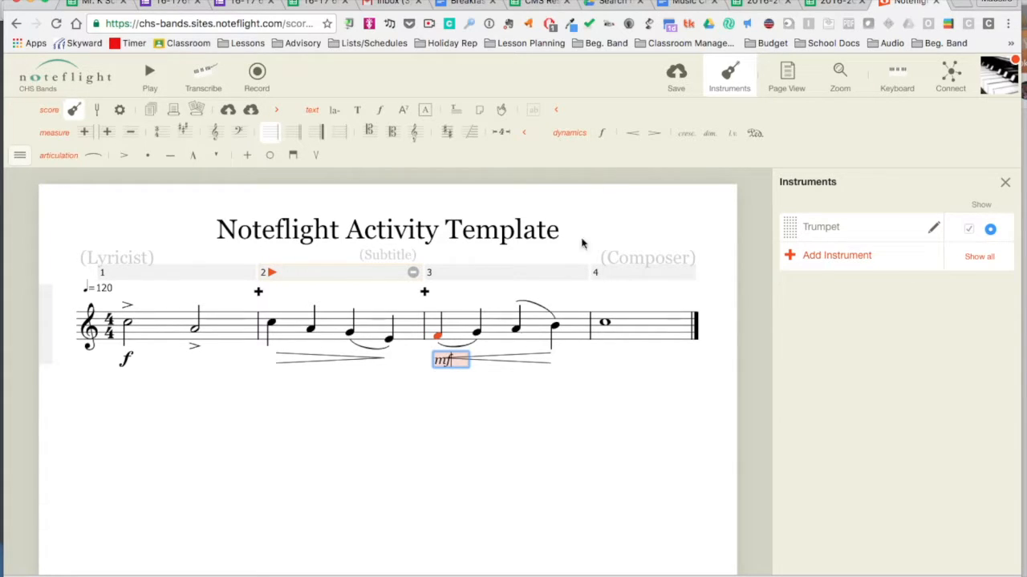
pyautogui.click(450, 459)
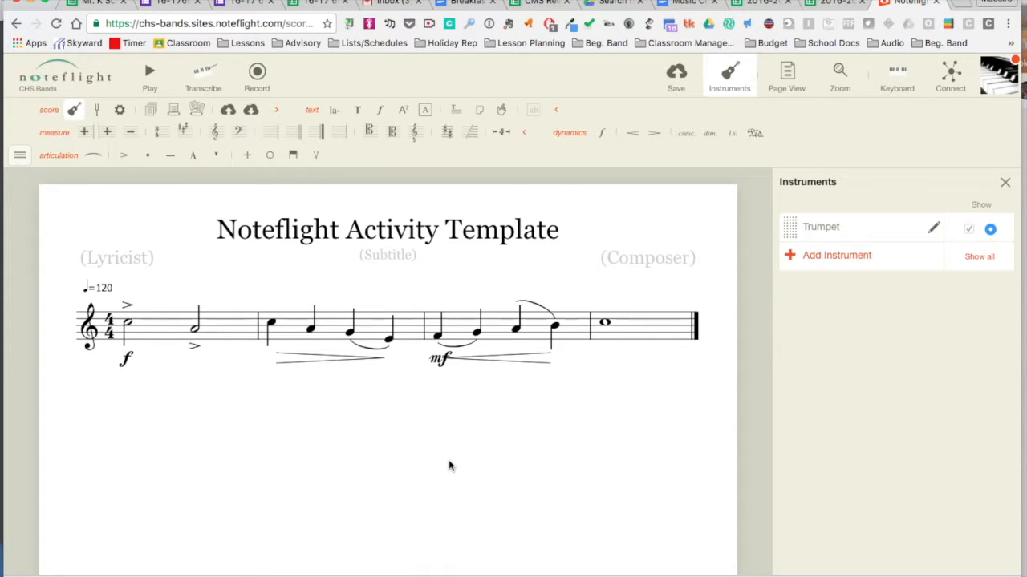
pyautogui.click(437, 365)
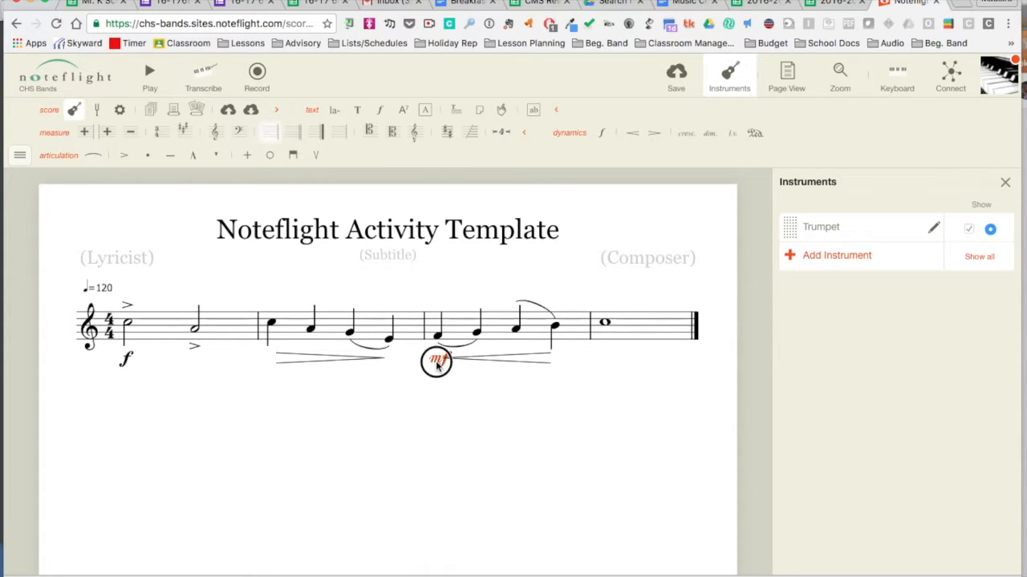
pyautogui.moveTo(437, 365); pyautogui.dragTo(427, 361)
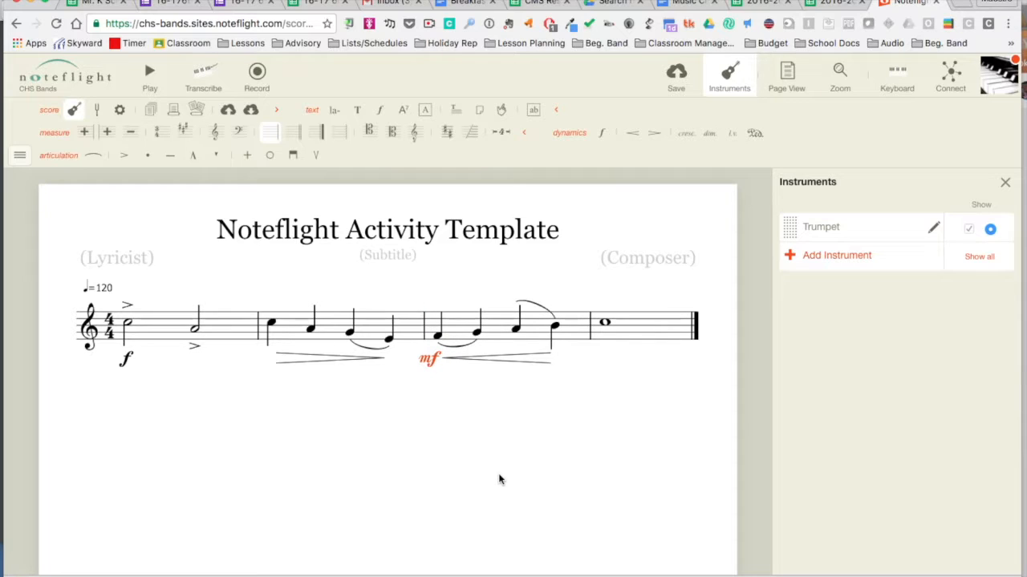
# Step: Add a forte (f) dynamic marking under the whole note in measure 4
pyautogui.click(604, 325)
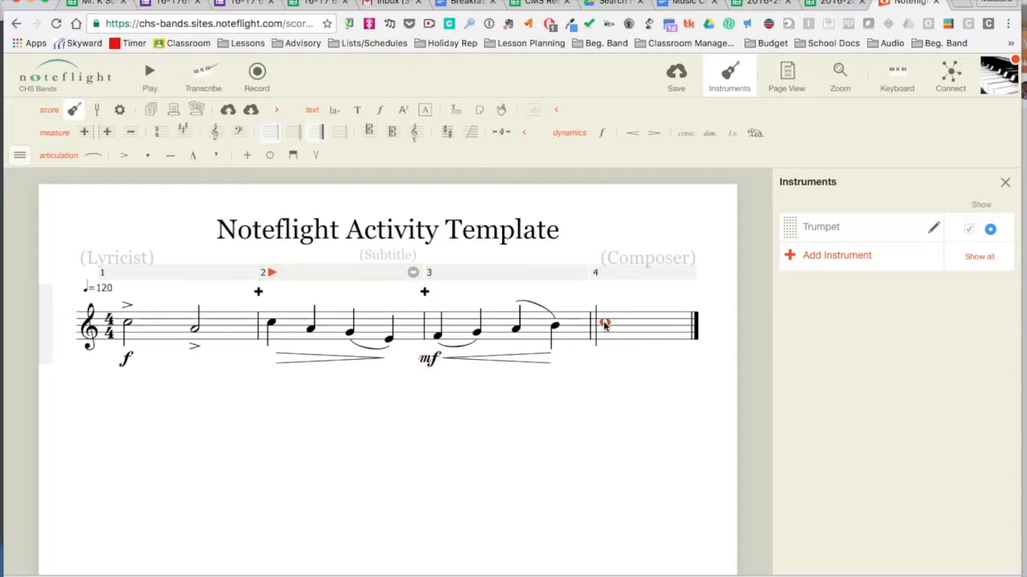
pyautogui.click(601, 134)
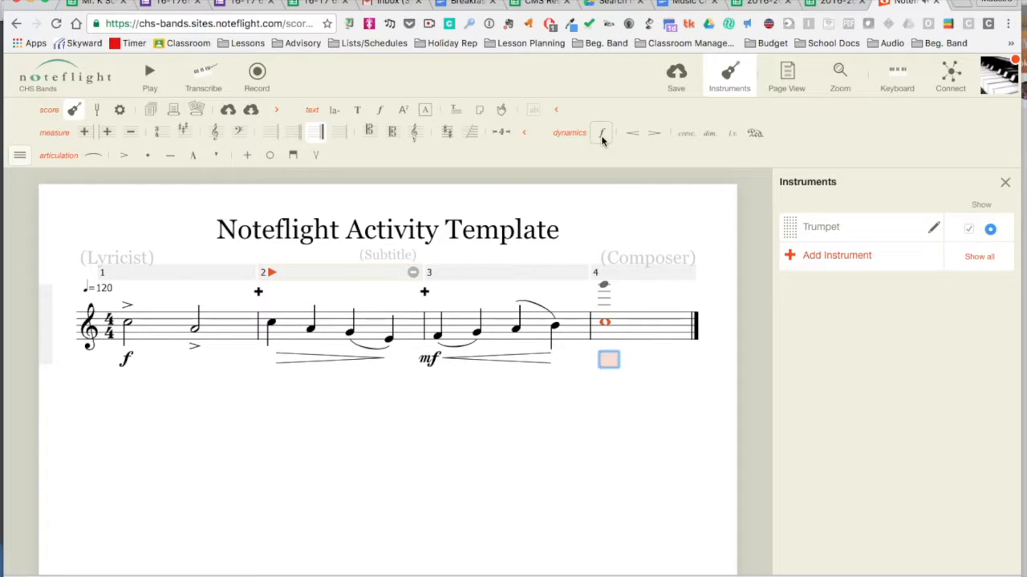
pyautogui.click(559, 405)
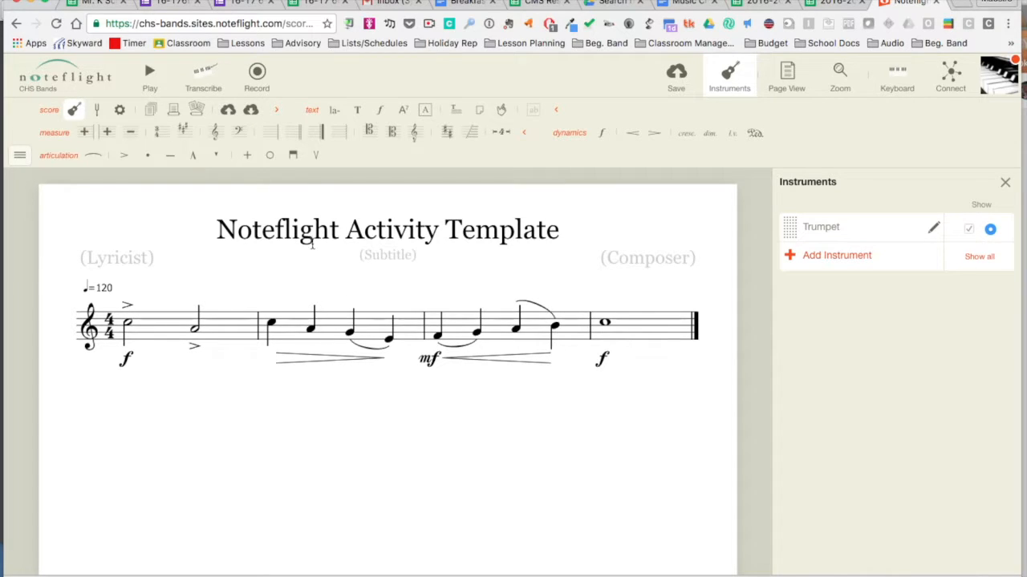
# Step: Try a double barline between measures 2 and 3, and restore the single barline
pyautogui.click(425, 323)
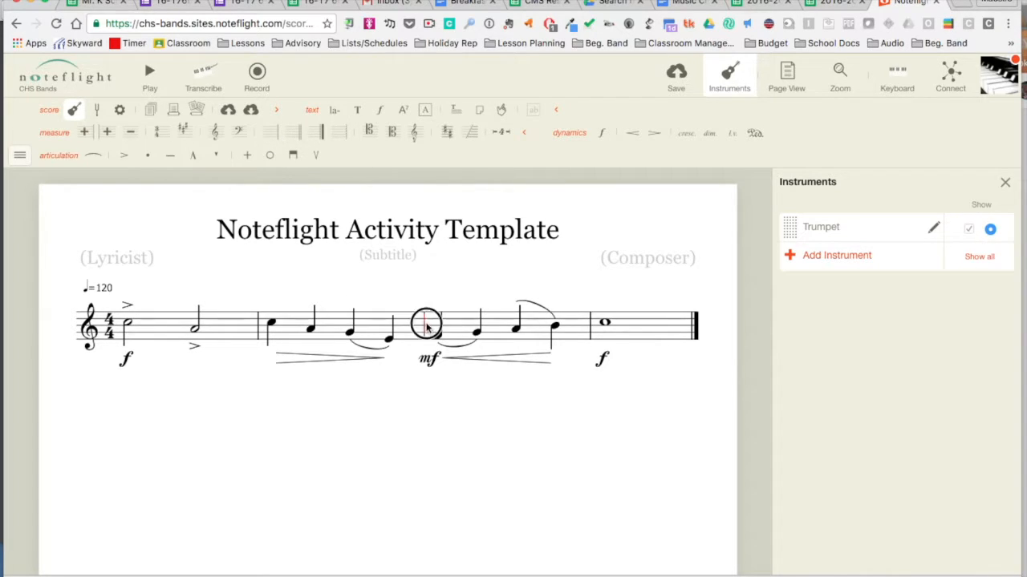
pyautogui.click(294, 135)
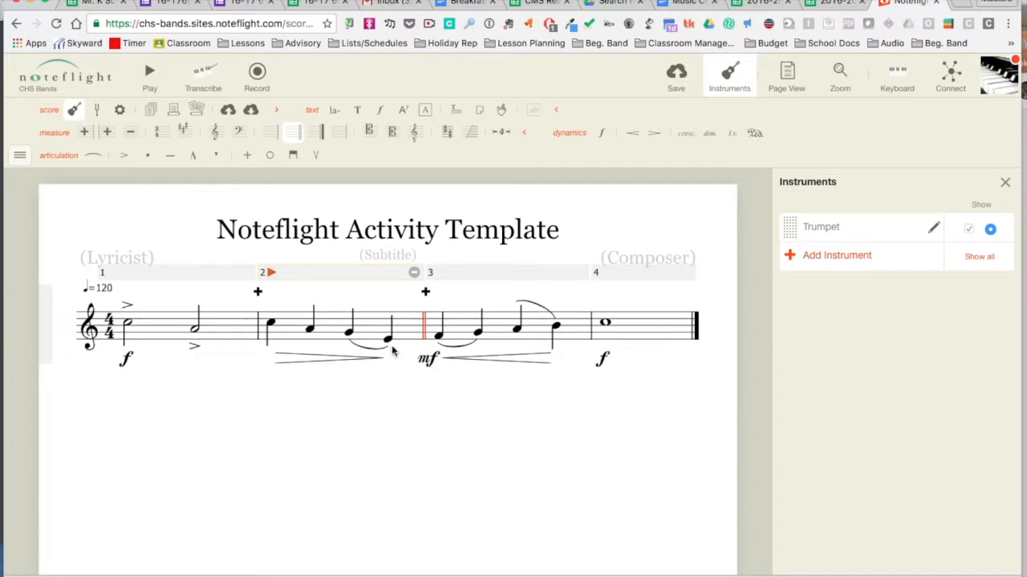
pyautogui.click(270, 133)
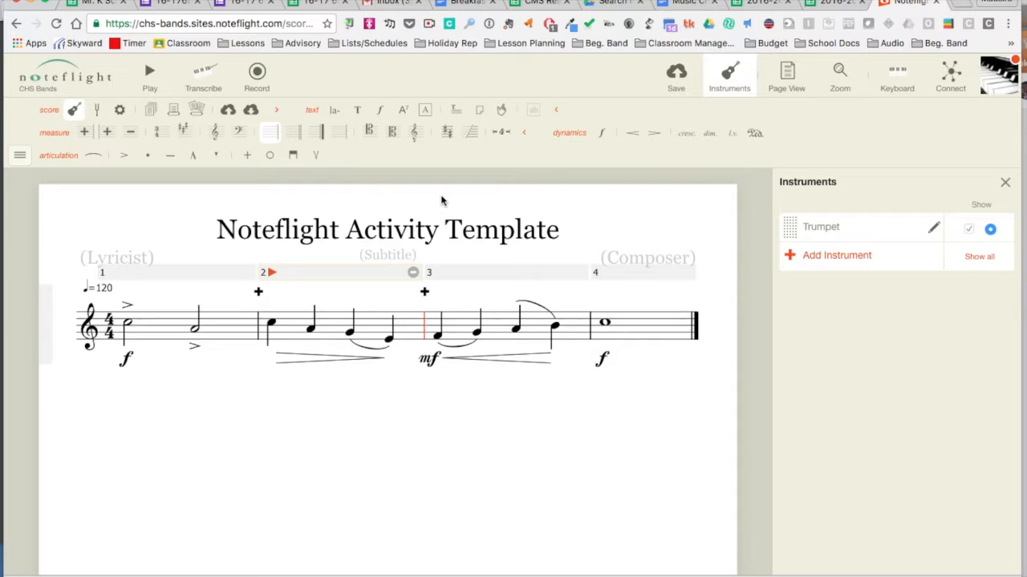
# Step: Replace the crescendo hairpin in measure 3 with a dashed cresc. line spanning the measure, placing the mf to its left
pyautogui.click(503, 361)
pyautogui.press('Delete')
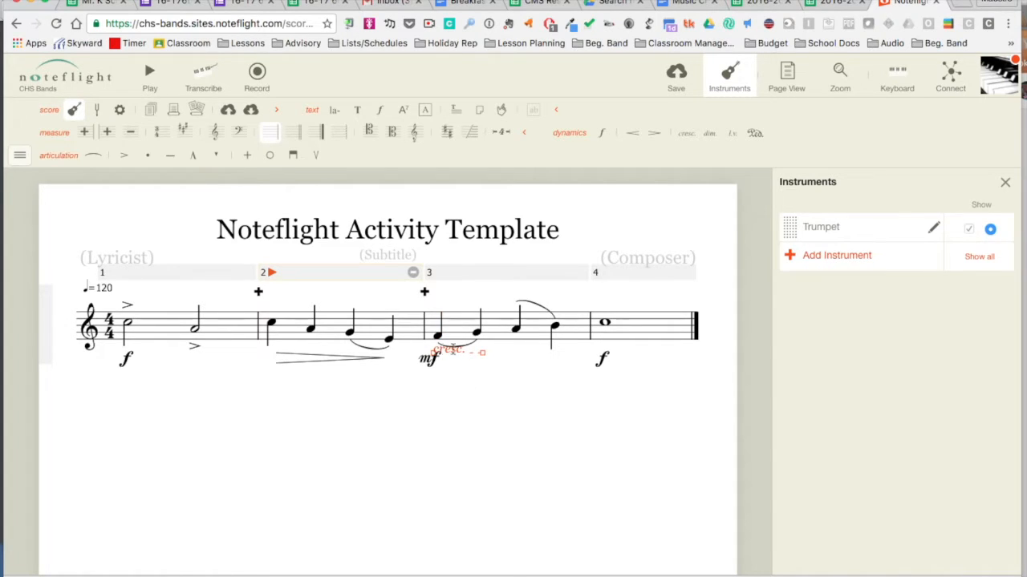
pyautogui.click(422, 360)
pyautogui.moveTo(417, 360); pyautogui.dragTo(578, 363)
pyautogui.click(441, 350)
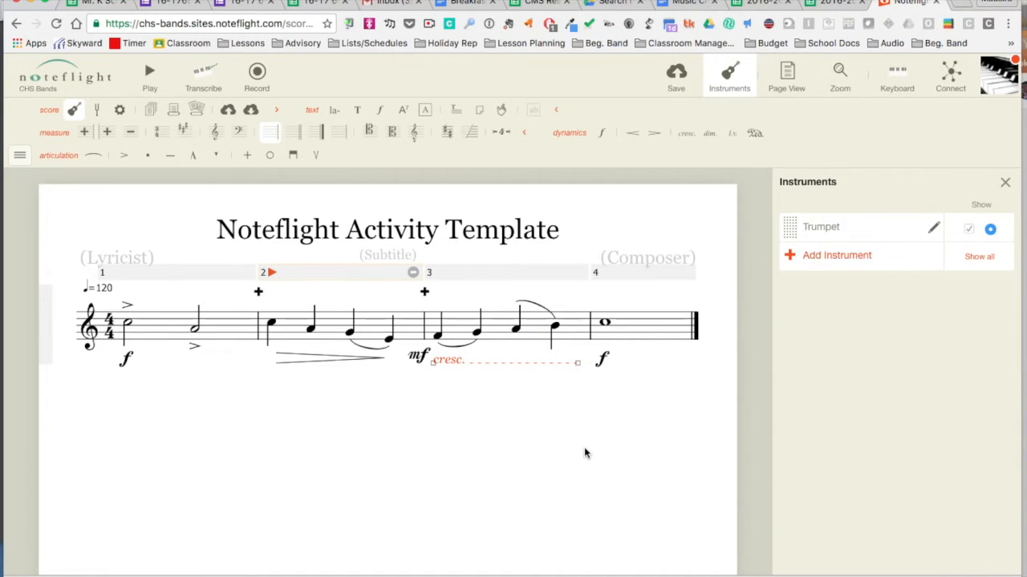
# Step: Lower the mf marking slightly to line up with the cresc. text, and delete the cresc. line under measure 3
pyautogui.click(583, 455)
pyautogui.click(416, 363)
pyautogui.moveTo(414, 365); pyautogui.dragTo(415, 361)
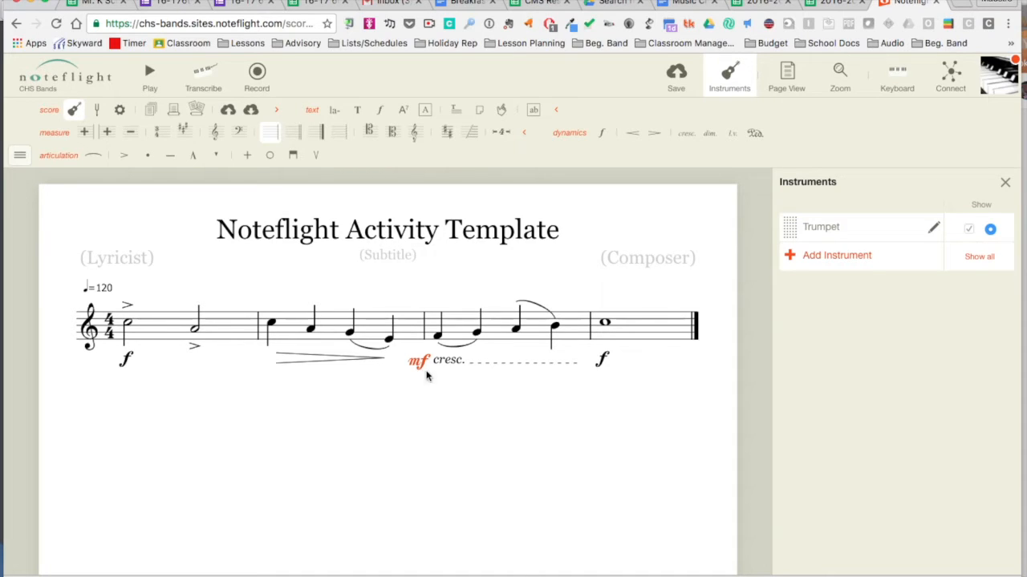
pyautogui.click(450, 363)
pyautogui.press('Delete')
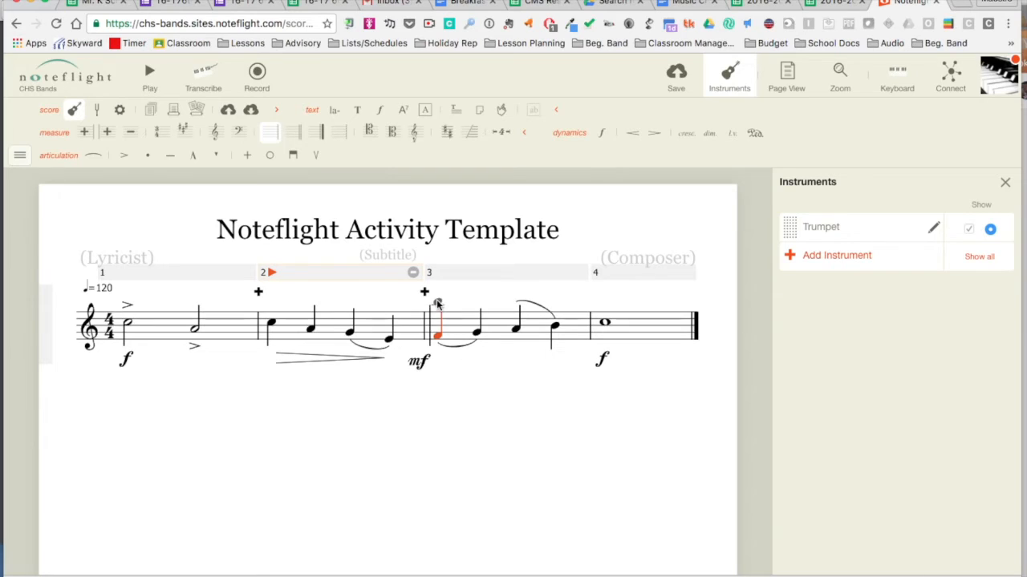
pyautogui.click(474, 299)
pyautogui.click(474, 299)
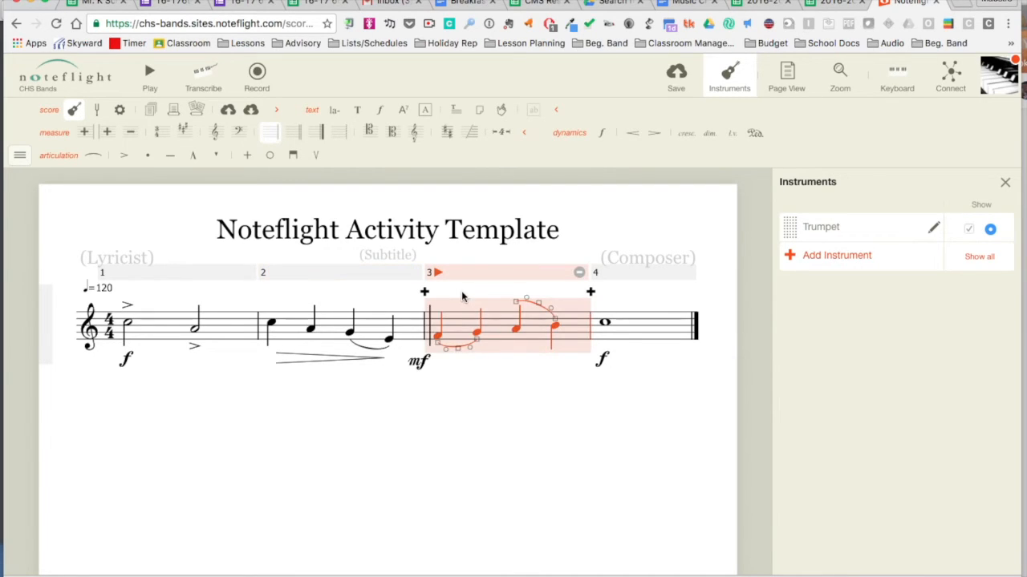
pyautogui.click(484, 253)
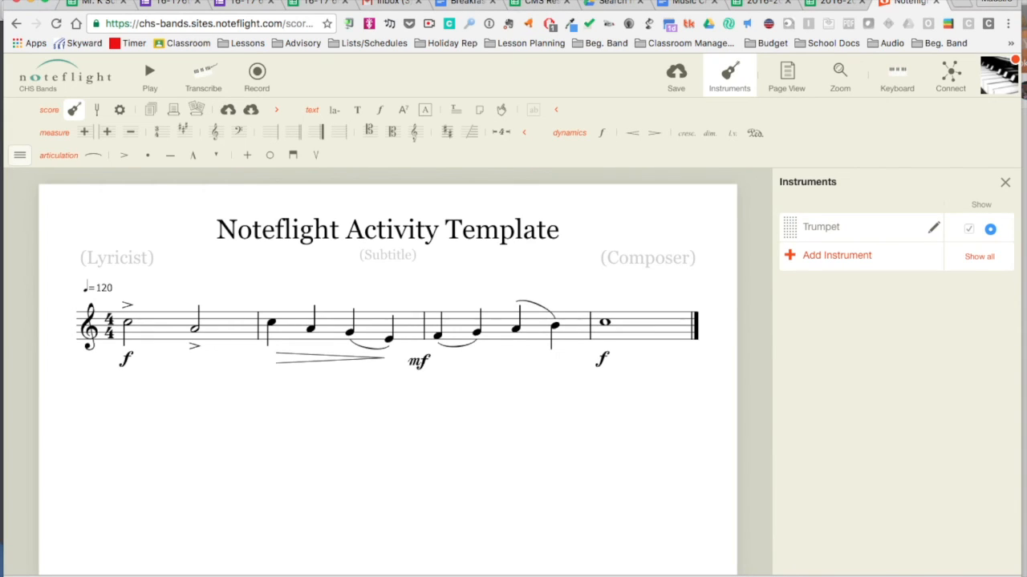
pyautogui.click(512, 0)
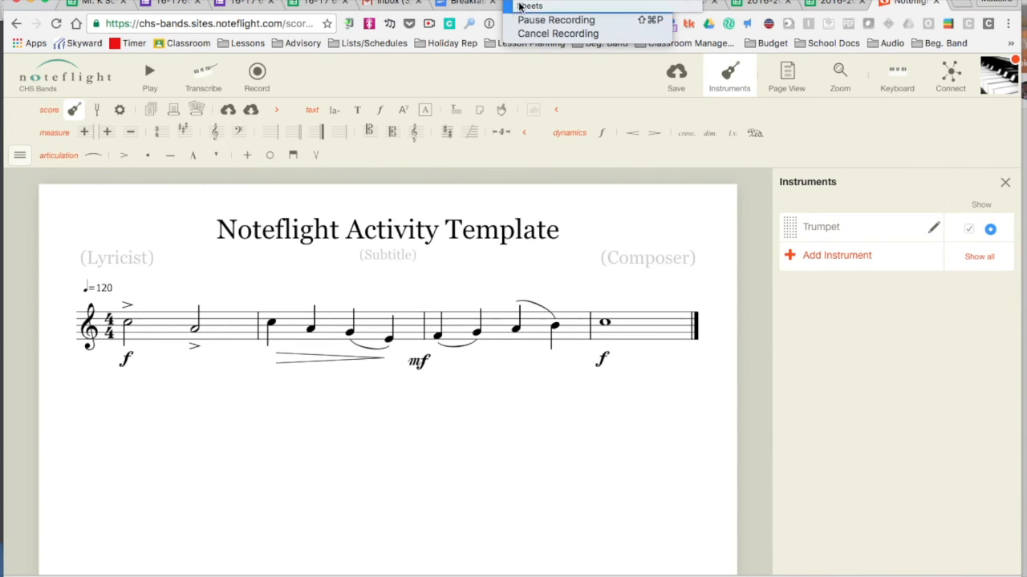